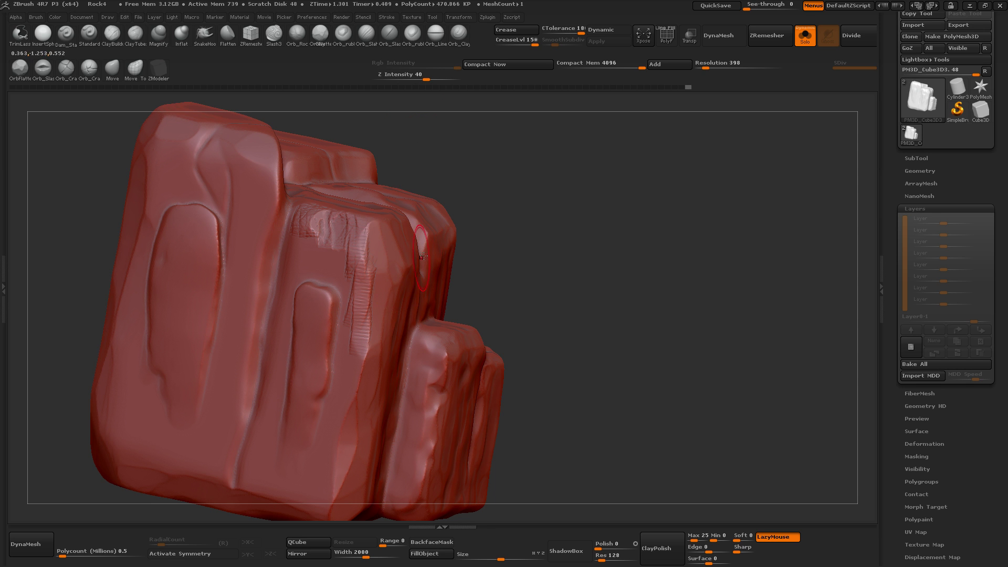
Step: Inspect the rock from several angles, then lightly sculpt the middle block's front face
{"action": "left_click_drag", "start_coordinate": [508, 225], "coordinate": [511, 240]}
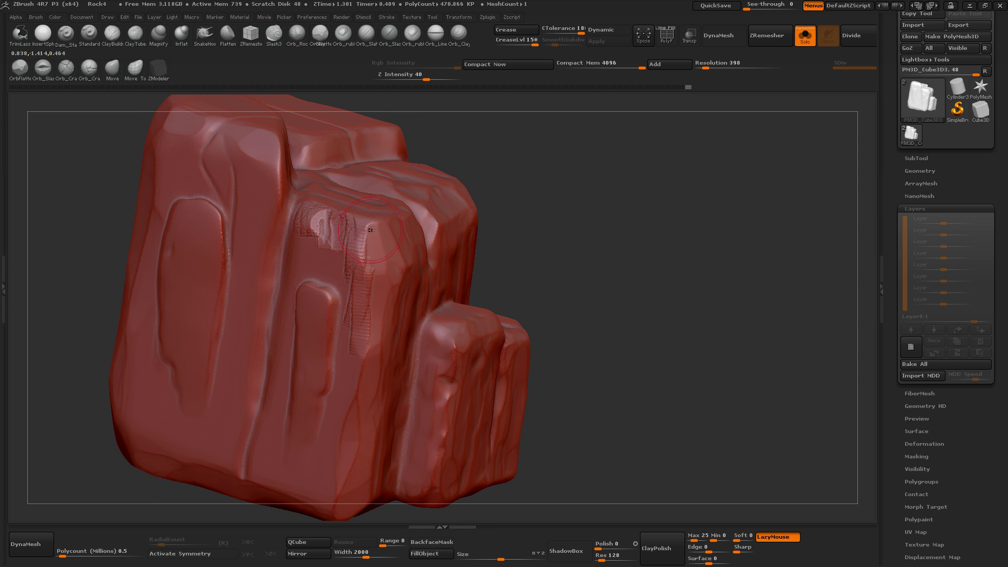
{"action": "key", "text": "space"}
{"action": "left_click_drag", "start_coordinate": [560, 238], "coordinate": [546, 218]}
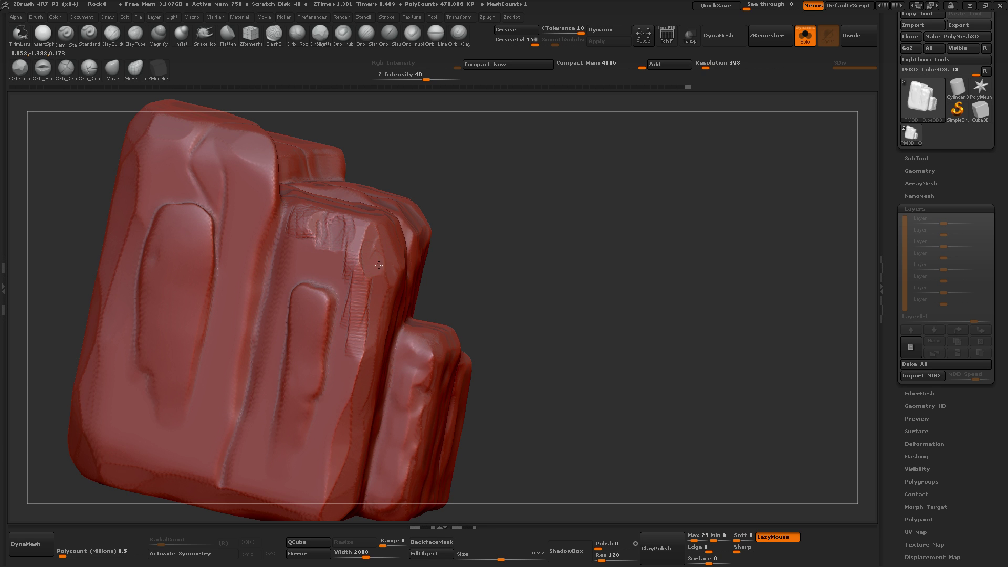
{"action": "mouse_move", "coordinate": [515, 236]}
{"action": "left_mouse_down"}
{"action": "mouse_move", "coordinate": [363, 268]}
{"action": "mouse_move", "coordinate": [320, 253]}
{"action": "left_mouse_up"}
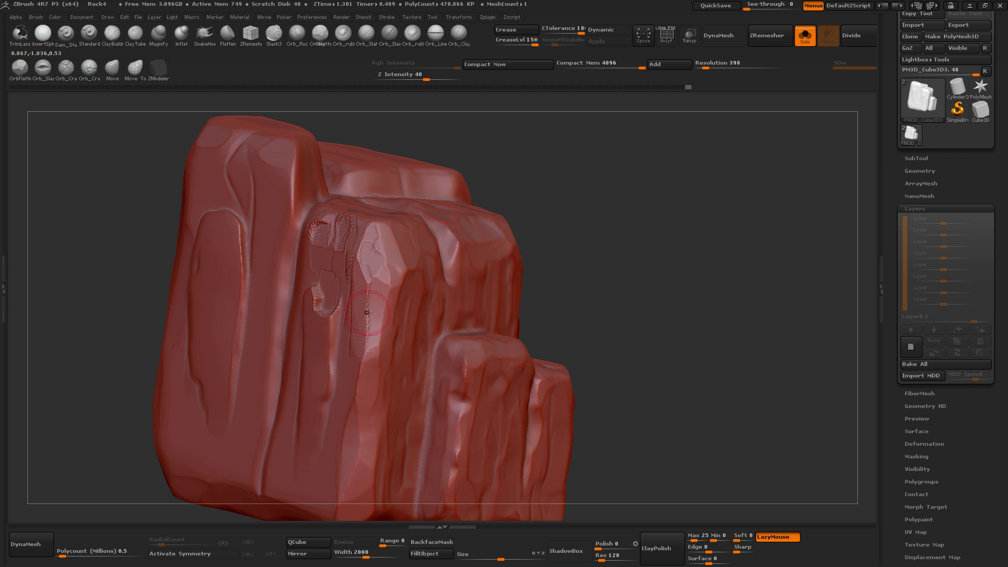
{"action": "left_click_drag", "start_coordinate": [560, 242], "coordinate": [489, 320]}
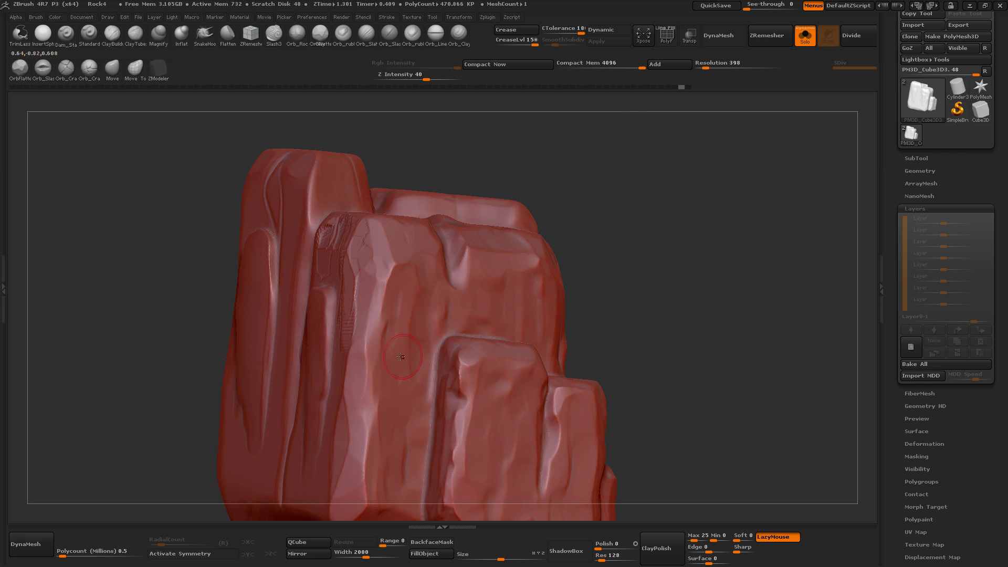
{"action": "left_click_drag", "start_coordinate": [457, 371], "coordinate": [464, 378]}
{"action": "key", "text": "space"}
Step: Load the MalletFast brush from LightBox and carve chipped detail down the middle block
{"action": "key", "text": "comma"}
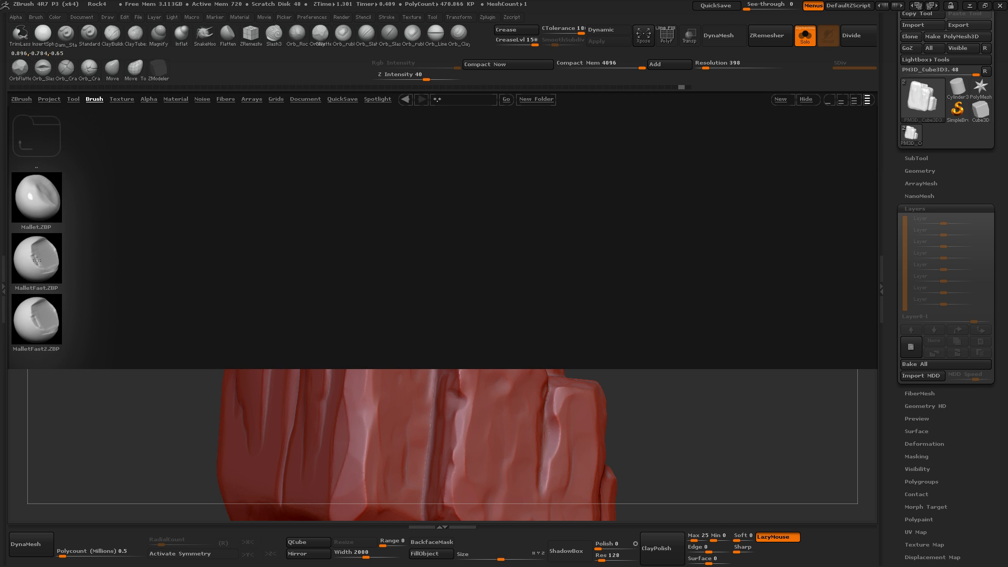
{"action": "left_click_drag", "start_coordinate": [37, 260], "coordinate": [34, 258]}
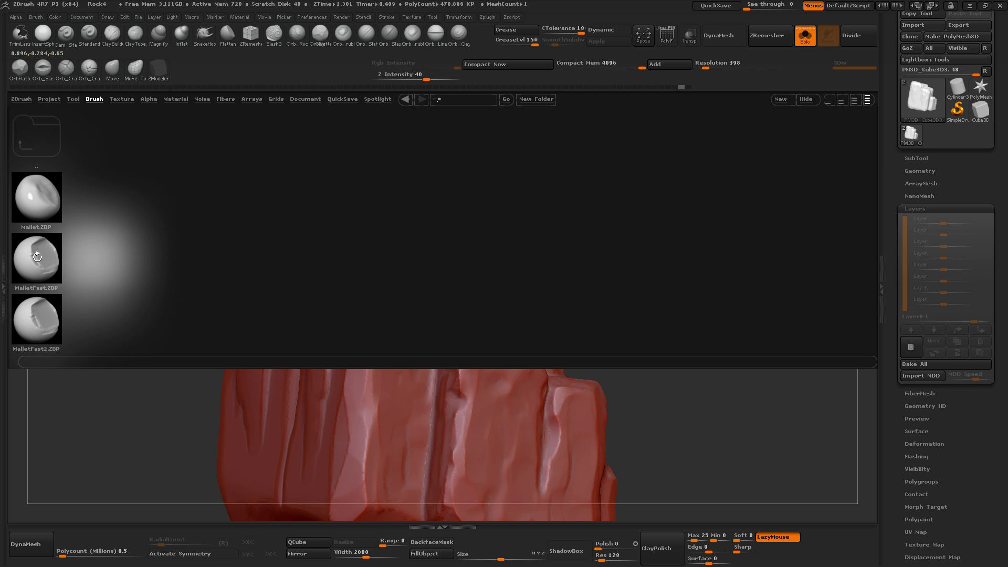
{"action": "double_click", "coordinate": [36, 258]}
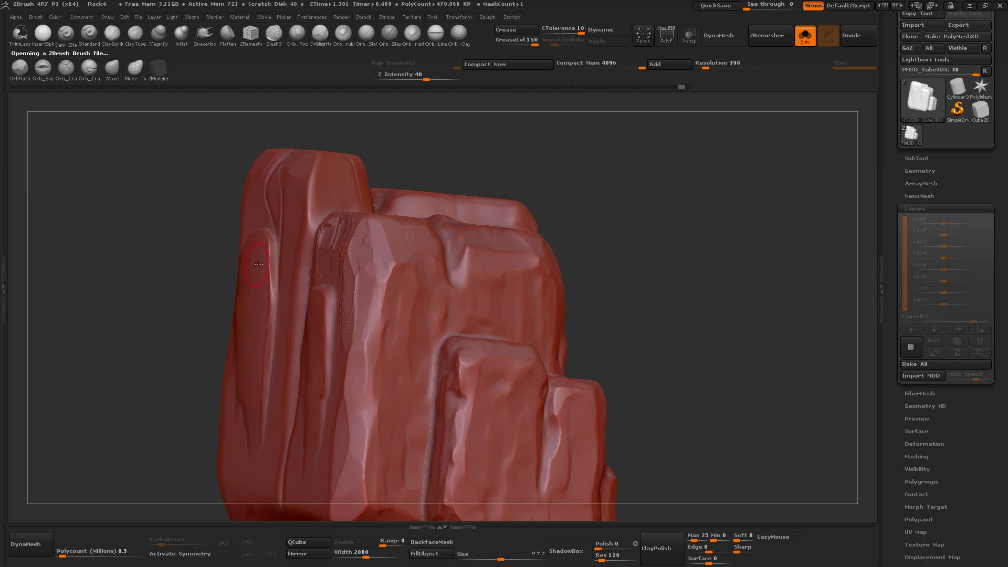
{"action": "left_click_drag", "start_coordinate": [174, 252], "coordinate": [238, 256]}
{"action": "left_click_drag", "start_coordinate": [474, 160], "coordinate": [522, 176]}
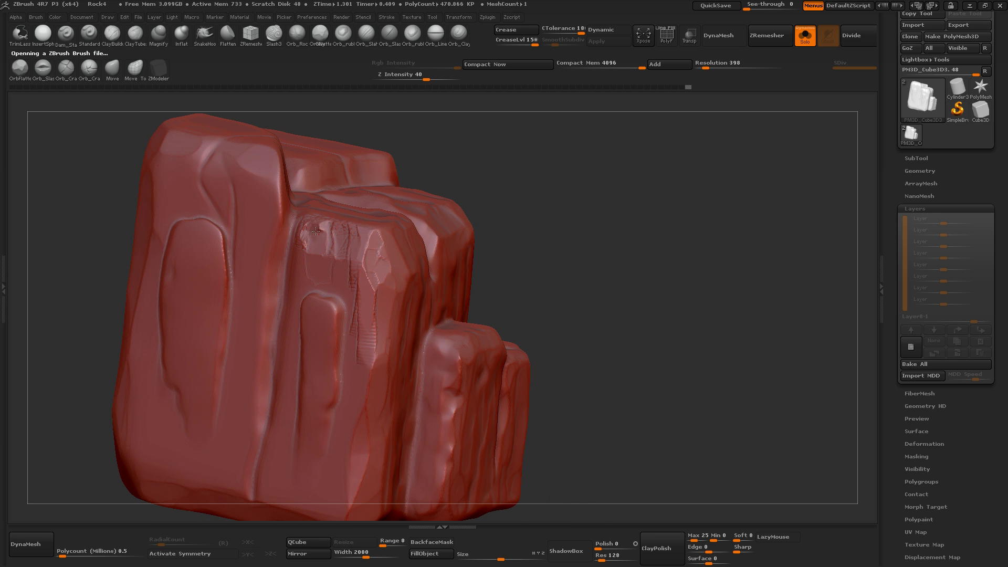
{"action": "mouse_move", "coordinate": [335, 240]}
{"action": "left_mouse_down"}
{"action": "mouse_move", "coordinate": [381, 271]}
{"action": "mouse_move", "coordinate": [367, 363]}
{"action": "mouse_move", "coordinate": [367, 278]}
{"action": "mouse_move", "coordinate": [348, 388]}
{"action": "left_mouse_up"}
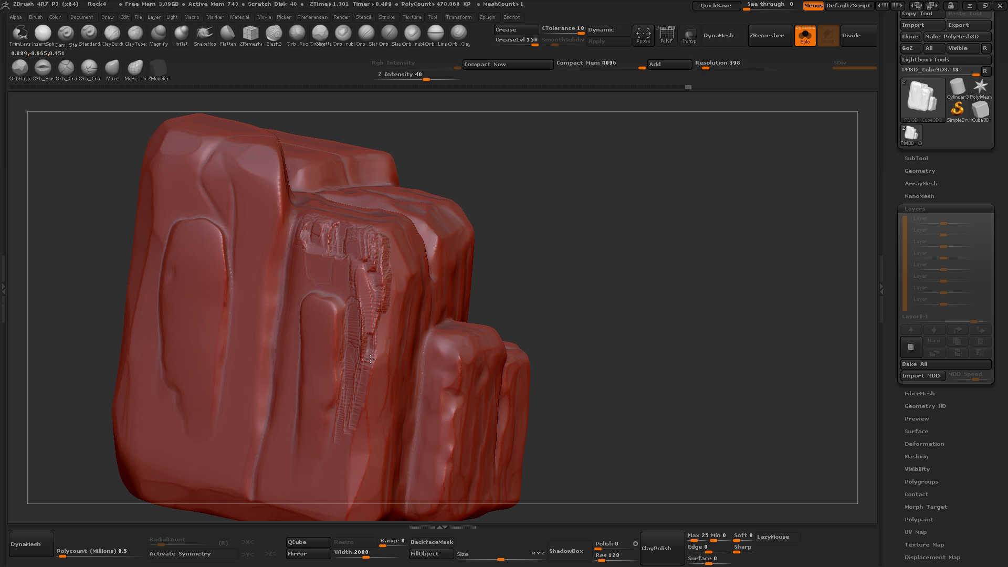
Step: Carve stepped, chipped detail along the rear block's edge
{"action": "mouse_move", "coordinate": [536, 294]}
{"action": "left_mouse_down"}
{"action": "mouse_move", "coordinate": [514, 201]}
{"action": "mouse_move", "coordinate": [421, 250]}
{"action": "left_mouse_up"}
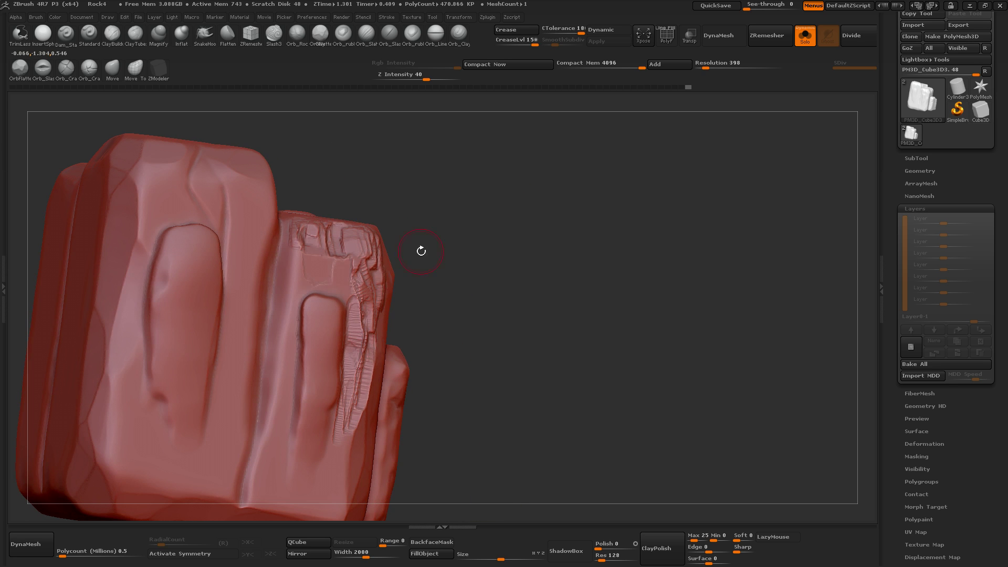
{"action": "mouse_move", "coordinate": [283, 241]}
{"action": "left_mouse_down"}
{"action": "mouse_move", "coordinate": [272, 419]}
{"action": "mouse_move", "coordinate": [287, 318]}
{"action": "mouse_move", "coordinate": [293, 358]}
{"action": "left_mouse_up"}
{"action": "mouse_move", "coordinate": [279, 451]}
{"action": "left_mouse_down"}
{"action": "mouse_move", "coordinate": [263, 488]}
{"action": "mouse_move", "coordinate": [328, 299]}
{"action": "left_mouse_up"}
{"action": "mouse_move", "coordinate": [442, 273]}
{"action": "left_mouse_down"}
{"action": "mouse_move", "coordinate": [454, 263]}
{"action": "mouse_move", "coordinate": [310, 274]}
{"action": "mouse_move", "coordinate": [336, 280]}
{"action": "mouse_move", "coordinate": [301, 279]}
{"action": "mouse_move", "coordinate": [302, 292]}
{"action": "left_mouse_up"}
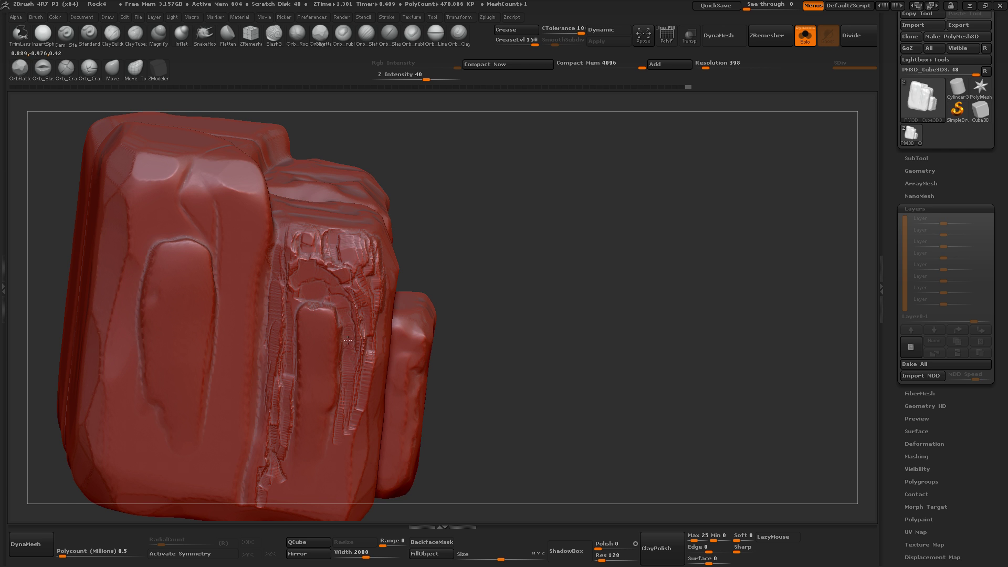
Step: Carve chipped vertical grooves down the rock's face from a turned view
{"action": "left_click_drag", "start_coordinate": [454, 295], "coordinate": [320, 334]}
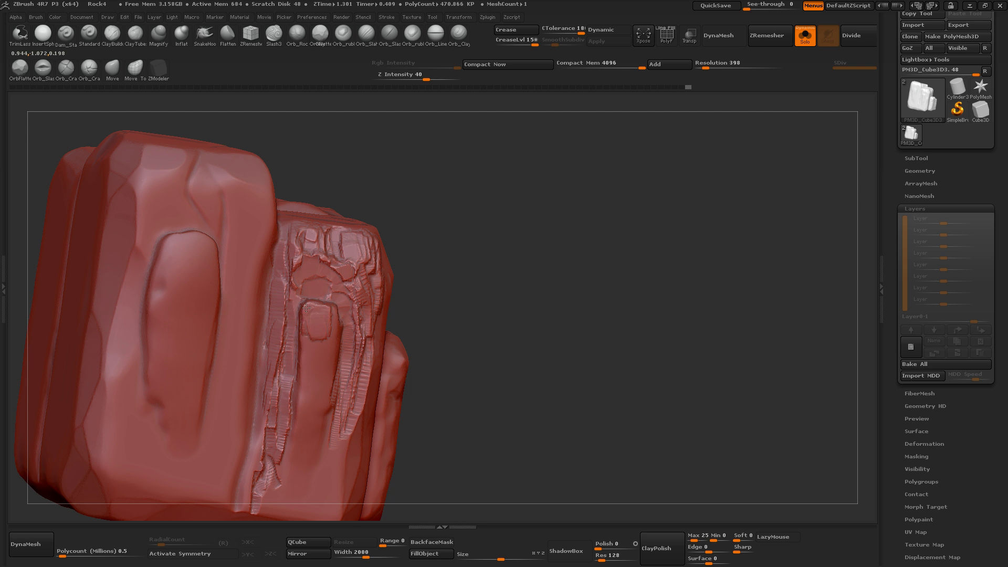
{"action": "left_click_drag", "start_coordinate": [416, 270], "coordinate": [323, 309]}
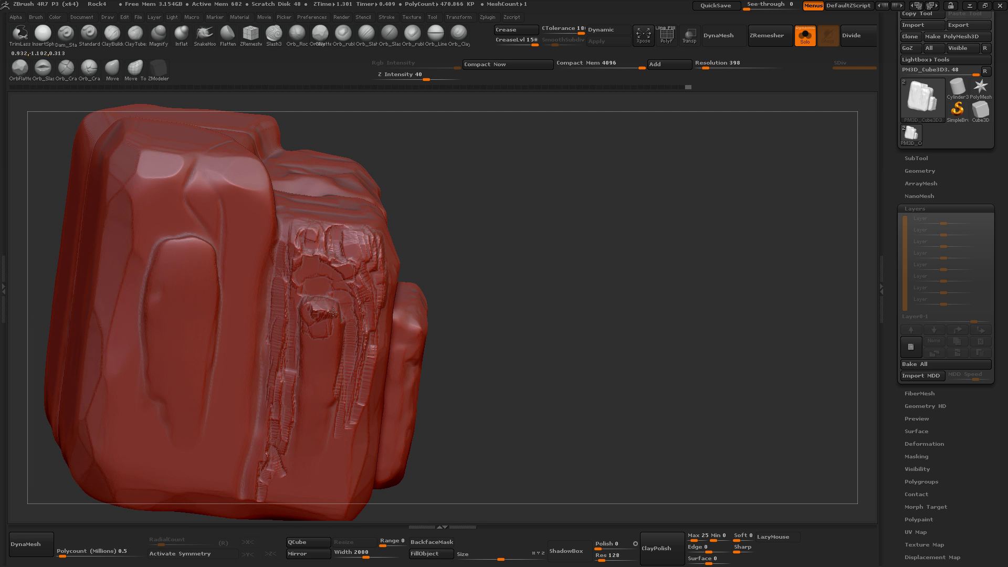
{"action": "left_click_drag", "start_coordinate": [337, 346], "coordinate": [332, 380]}
{"action": "left_click_drag", "start_coordinate": [303, 320], "coordinate": [298, 418]}
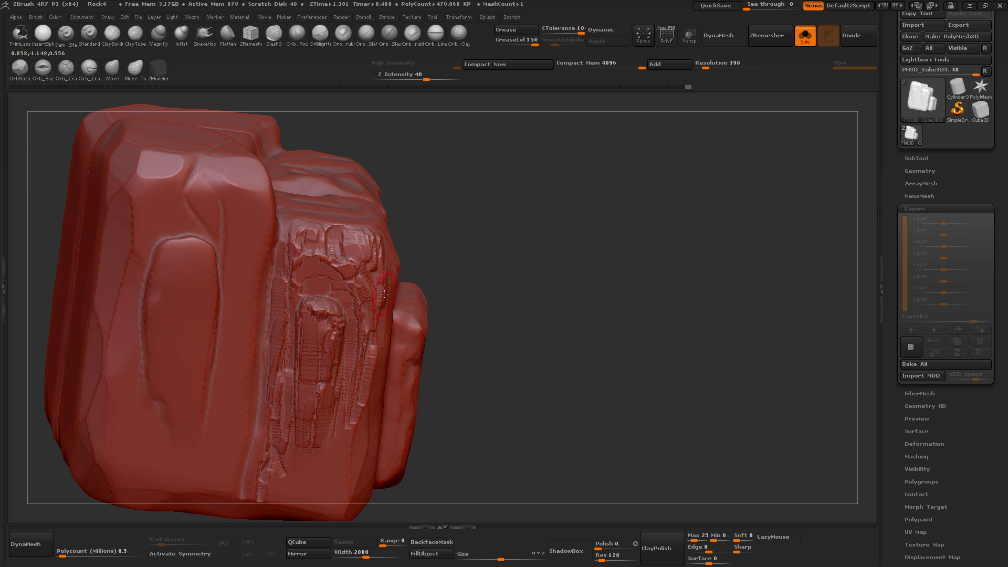
{"action": "mouse_move", "coordinate": [463, 294]}
{"action": "left_mouse_down"}
{"action": "mouse_move", "coordinate": [400, 183]}
{"action": "mouse_move", "coordinate": [491, 171]}
{"action": "left_mouse_up"}
{"action": "mouse_move", "coordinate": [299, 307]}
{"action": "left_mouse_down"}
{"action": "mouse_move", "coordinate": [295, 256]}
{"action": "mouse_move", "coordinate": [290, 325]}
{"action": "mouse_move", "coordinate": [292, 245]}
{"action": "mouse_move", "coordinate": [287, 404]}
{"action": "left_mouse_up"}
Step: Rework the left-face chipped strip, adding a parallel strip and a small top chip
{"action": "left_click_drag", "start_coordinate": [290, 281], "coordinate": [309, 251]}
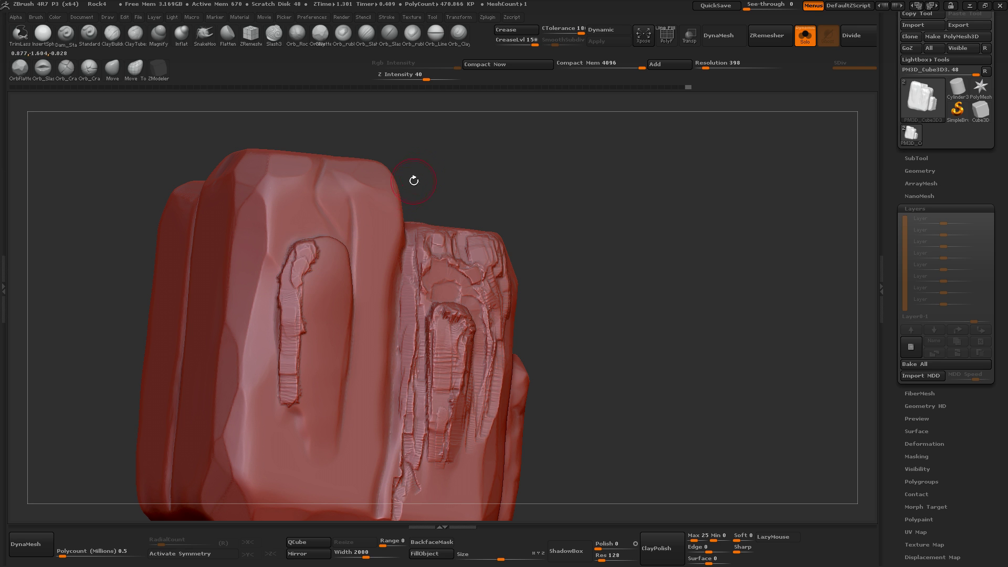
{"action": "left_click_drag", "start_coordinate": [414, 181], "coordinate": [367, 189]}
{"action": "mouse_move", "coordinate": [309, 241]}
{"action": "left_mouse_down"}
{"action": "mouse_move", "coordinate": [322, 265]}
{"action": "mouse_move", "coordinate": [311, 342]}
{"action": "left_mouse_up"}
{"action": "left_click_drag", "start_coordinate": [313, 262], "coordinate": [317, 388]}
{"action": "left_click_drag", "start_coordinate": [328, 291], "coordinate": [332, 418]}
{"action": "left_click_drag", "start_coordinate": [335, 279], "coordinate": [341, 445]}
{"action": "mouse_move", "coordinate": [326, 261]}
{"action": "left_mouse_down"}
{"action": "mouse_move", "coordinate": [311, 249]}
{"action": "mouse_move", "coordinate": [334, 248]}
{"action": "mouse_move", "coordinate": [349, 302]}
{"action": "left_mouse_up"}
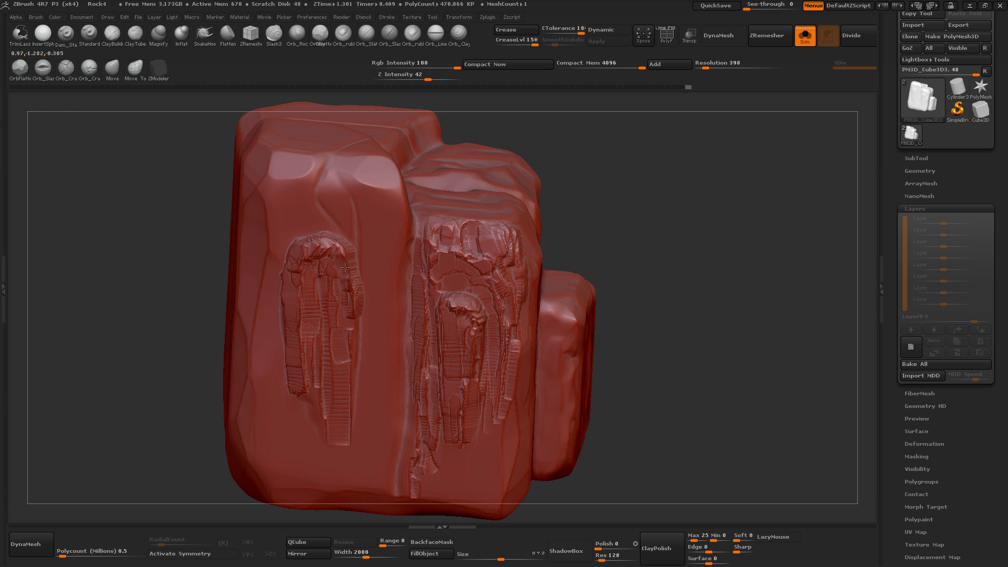
Step: Build up the top of the left panel's chipped detail from a straight front view
{"action": "left_click_drag", "start_coordinate": [598, 175], "coordinate": [560, 201]}
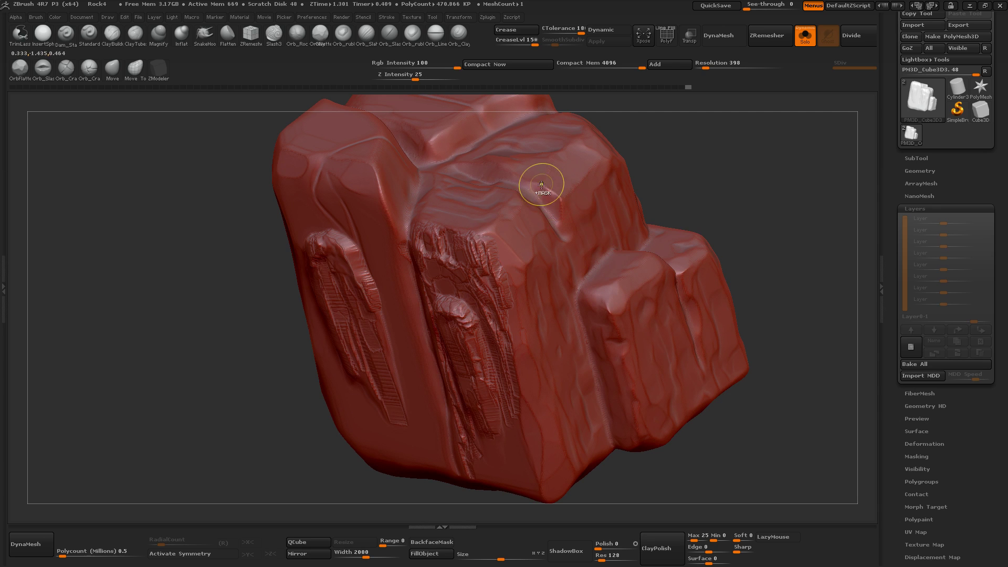
{"action": "left_click_drag", "start_coordinate": [187, 296], "coordinate": [202, 297], "text": "shift"}
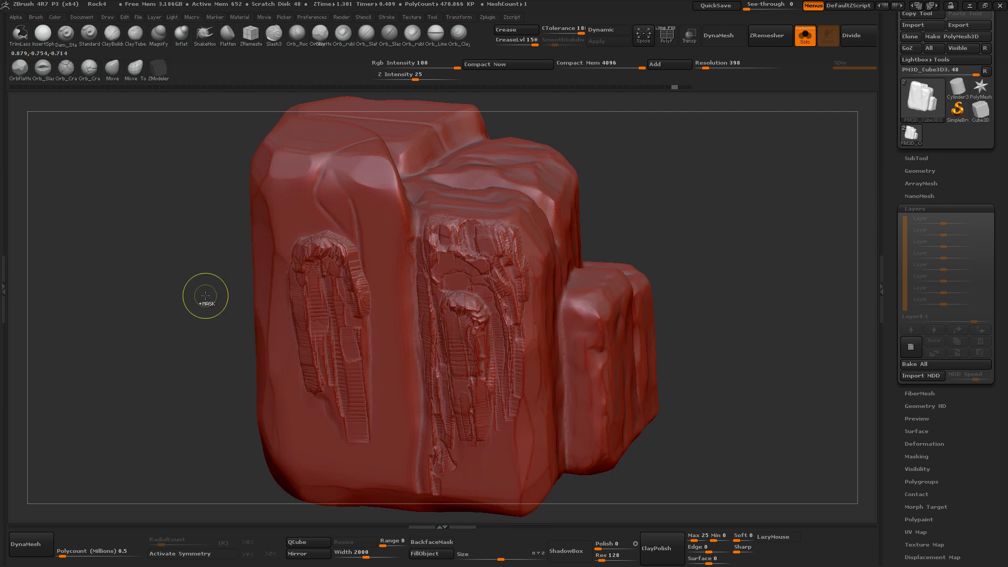
{"action": "left_click_drag", "start_coordinate": [326, 264], "coordinate": [328, 254]}
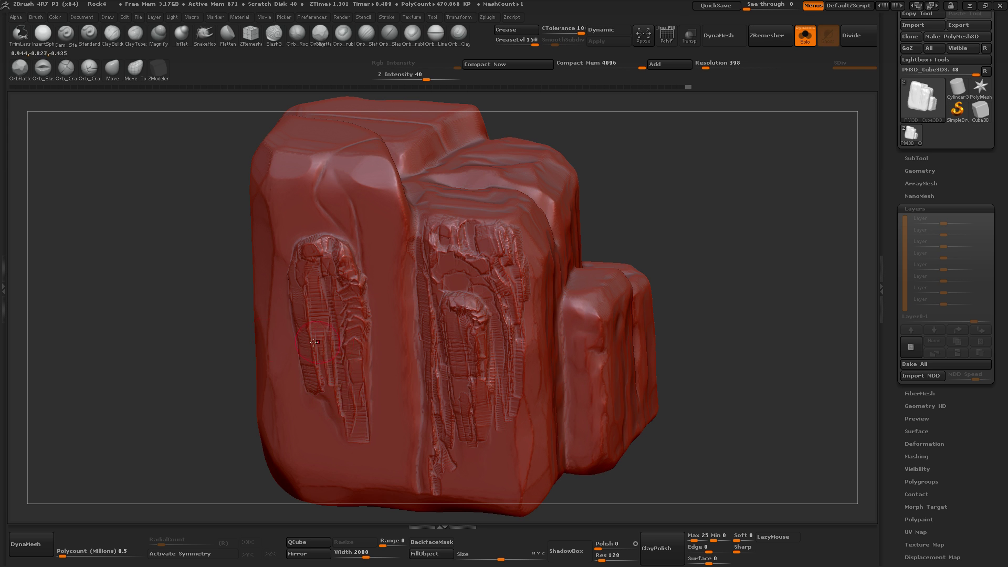
Step: Orbit the rock to check it from the left, above and front
{"action": "left_click_drag", "start_coordinate": [314, 342], "coordinate": [145, 324]}
{"action": "left_click_drag", "start_coordinate": [574, 268], "coordinate": [628, 242]}
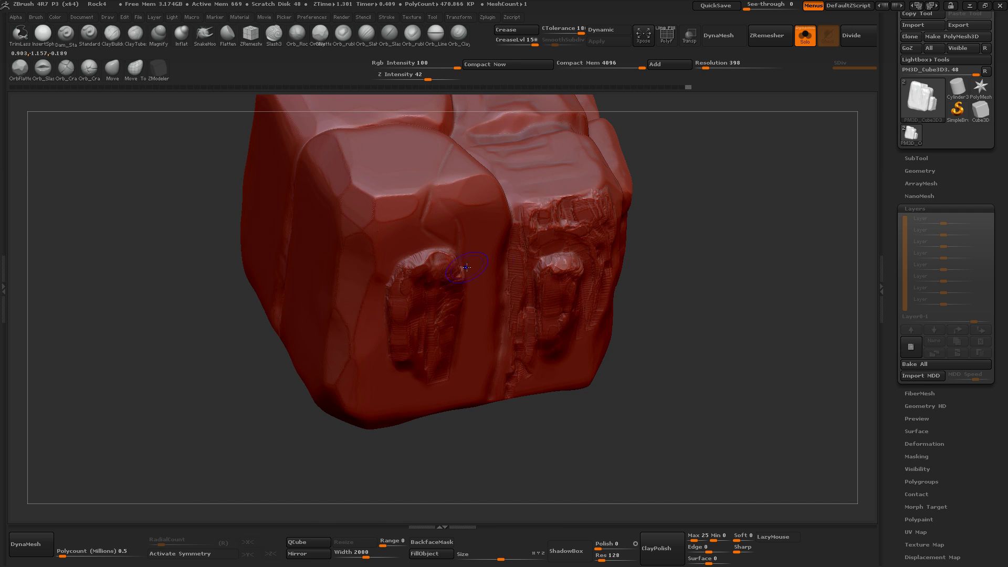
{"action": "left_click_drag", "start_coordinate": [699, 246], "coordinate": [451, 268]}
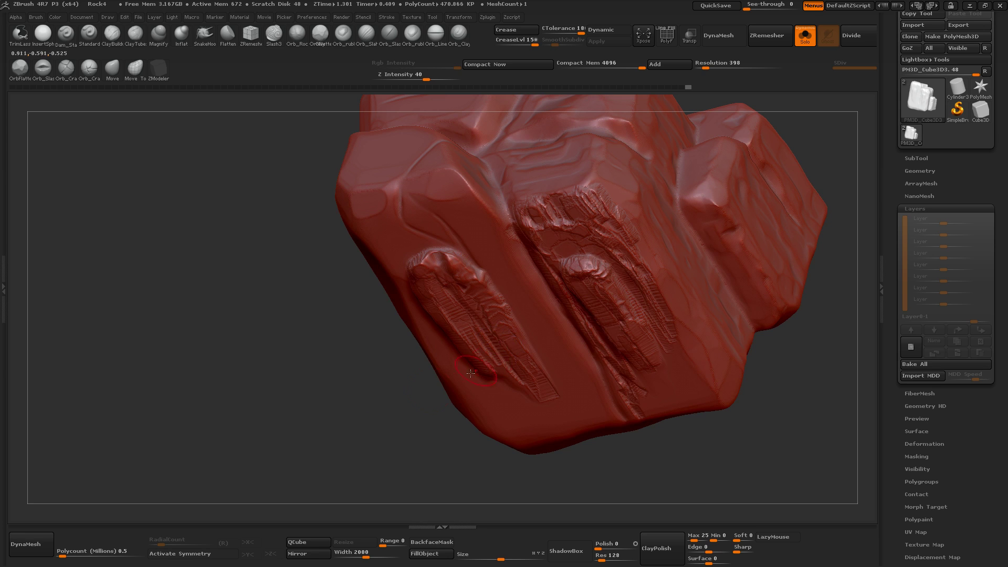
{"action": "left_click_drag", "start_coordinate": [471, 373], "coordinate": [418, 335]}
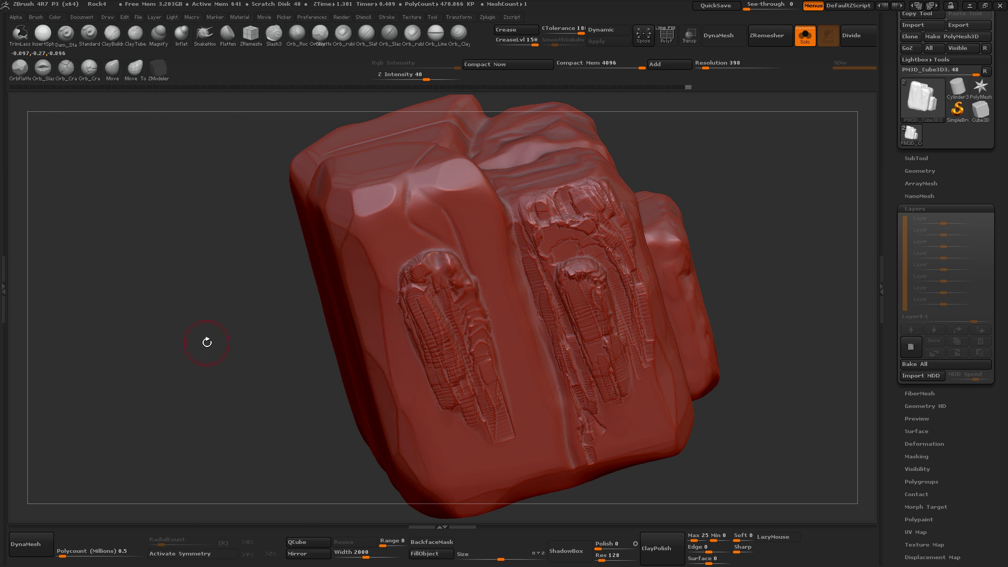
{"action": "left_click_drag", "start_coordinate": [207, 342], "coordinate": [285, 294]}
Step: Carve long chipped strips, grooves and notches into the rock's left face
{"action": "key", "text": "space"}
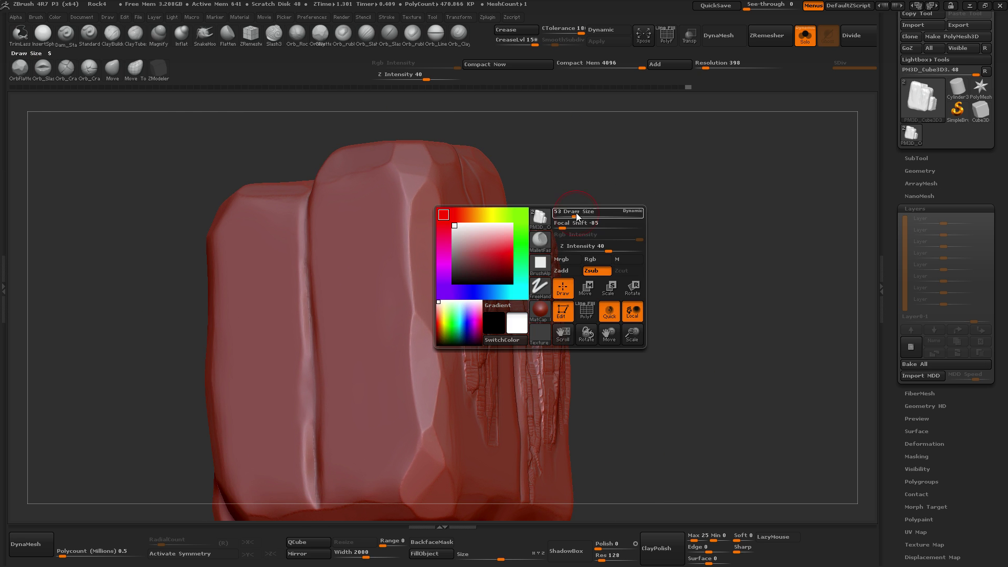
{"action": "left_click_drag", "start_coordinate": [671, 192], "coordinate": [253, 272]}
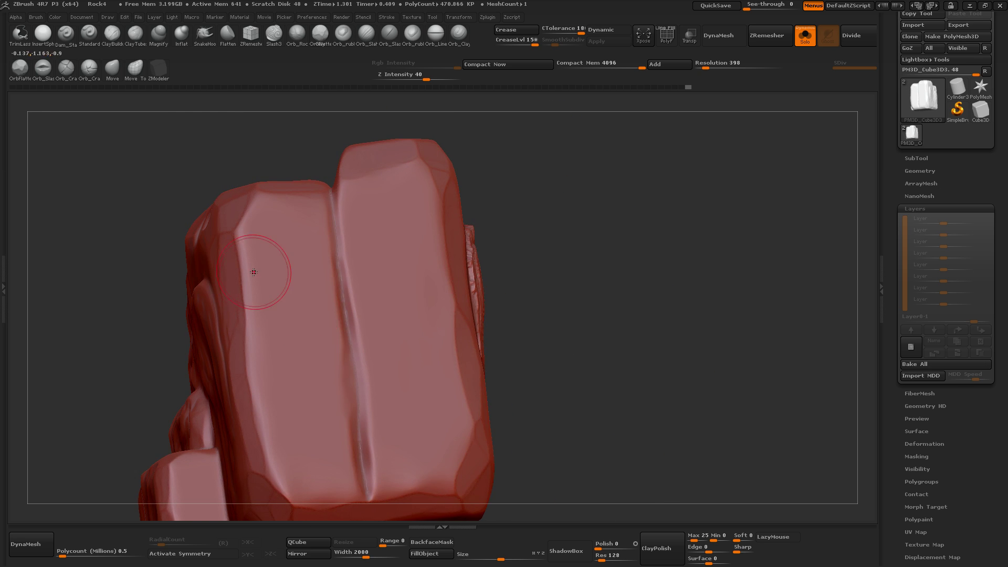
{"action": "left_click_drag", "start_coordinate": [248, 221], "coordinate": [255, 281]}
{"action": "left_click_drag", "start_coordinate": [273, 207], "coordinate": [285, 332]}
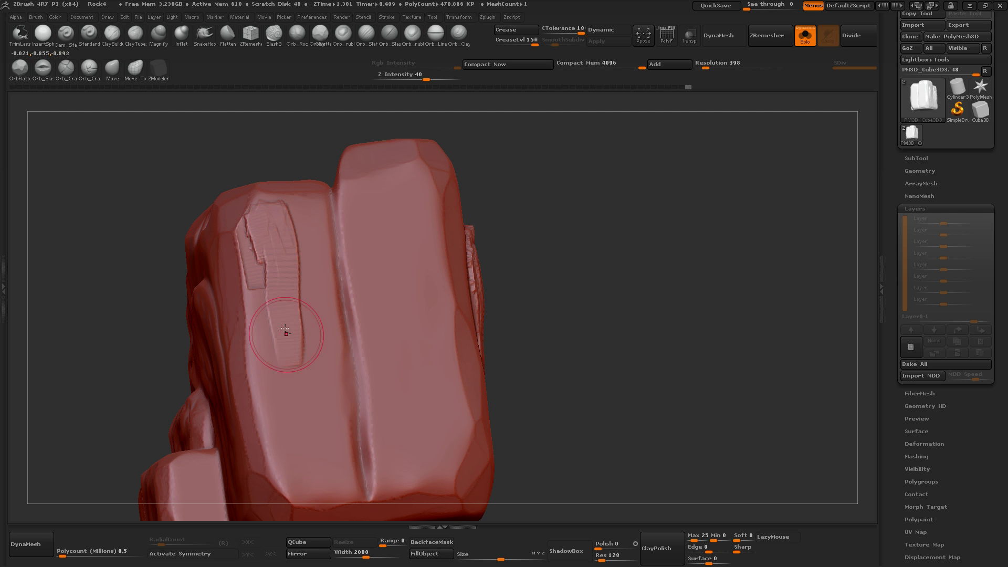
{"action": "left_click_drag", "start_coordinate": [294, 286], "coordinate": [318, 433]}
{"action": "left_click_drag", "start_coordinate": [252, 279], "coordinate": [284, 451]}
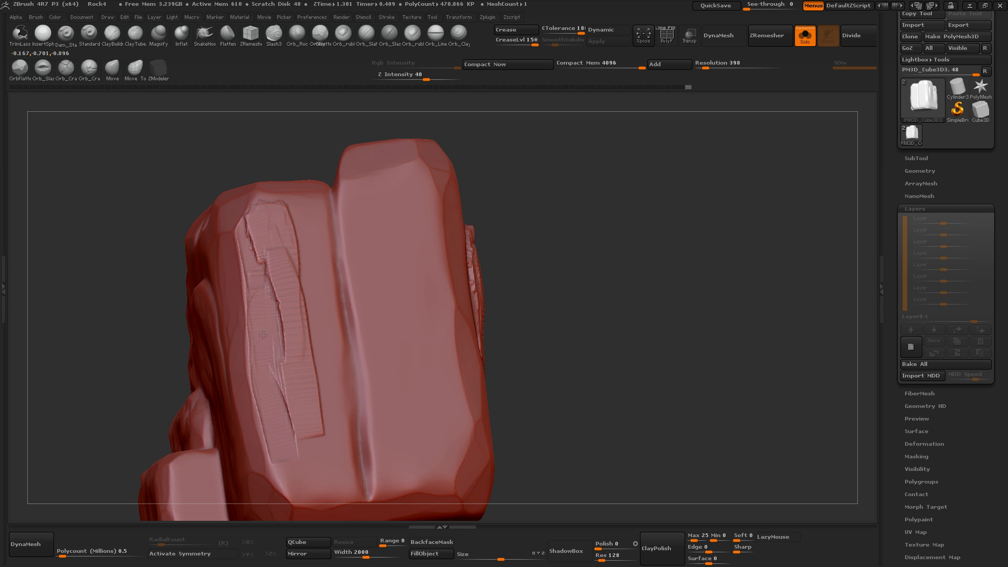
{"action": "left_click_drag", "start_coordinate": [263, 334], "coordinate": [286, 284]}
{"action": "left_click_drag", "start_coordinate": [294, 342], "coordinate": [302, 409]}
{"action": "left_click_drag", "start_coordinate": [268, 252], "coordinate": [302, 310]}
{"action": "left_click_drag", "start_coordinate": [367, 181], "coordinate": [420, 336]}
Step: Carve long stone strips down the right face and reshape its top
{"action": "mouse_move", "coordinate": [367, 215]}
{"action": "left_mouse_down"}
{"action": "mouse_move", "coordinate": [389, 378]}
{"action": "mouse_move", "coordinate": [404, 410]}
{"action": "left_mouse_up"}
{"action": "left_click_drag", "start_coordinate": [407, 302], "coordinate": [420, 475]}
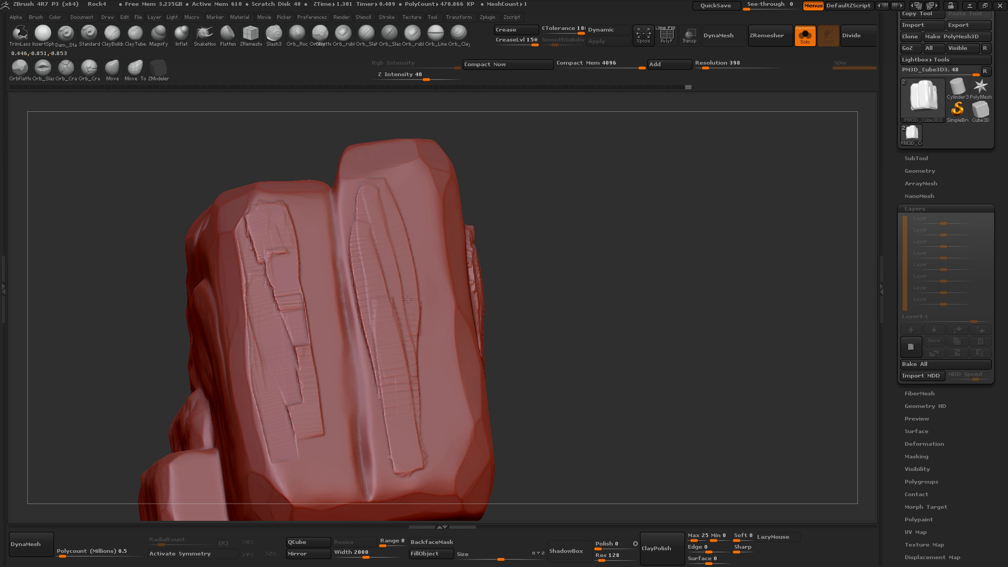
{"action": "left_click_drag", "start_coordinate": [397, 168], "coordinate": [423, 252]}
{"action": "left_click_drag", "start_coordinate": [415, 189], "coordinate": [459, 449]}
{"action": "mouse_move", "coordinate": [423, 413]}
{"action": "left_mouse_down"}
{"action": "mouse_move", "coordinate": [410, 303]}
{"action": "mouse_move", "coordinate": [438, 475]}
{"action": "mouse_move", "coordinate": [349, 260]}
{"action": "mouse_move", "coordinate": [336, 200]}
{"action": "mouse_move", "coordinate": [352, 178]}
{"action": "left_mouse_up"}
{"action": "left_click_drag", "start_coordinate": [399, 241], "coordinate": [378, 173]}
{"action": "left_click_drag", "start_coordinate": [415, 289], "coordinate": [394, 219]}
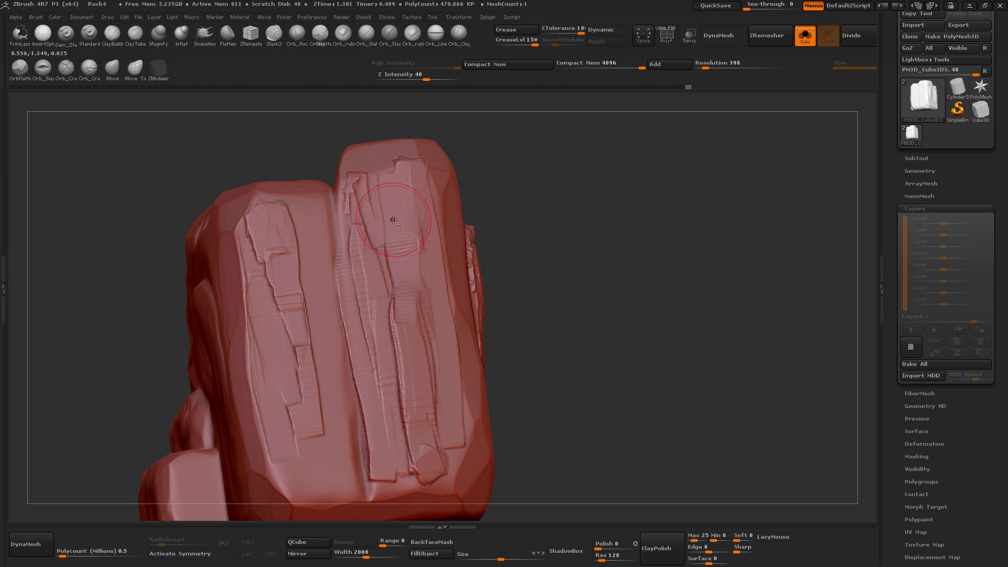
Step: Carve a widened strip down the front face and chipped strokes along the middle block's top
{"action": "left_click_drag", "start_coordinate": [540, 243], "coordinate": [504, 246]}
{"action": "left_click_drag", "start_coordinate": [441, 179], "coordinate": [472, 467]}
{"action": "mouse_move", "coordinate": [462, 383]}
{"action": "left_mouse_down"}
{"action": "mouse_move", "coordinate": [441, 157]}
{"action": "mouse_move", "coordinate": [490, 402]}
{"action": "left_mouse_up"}
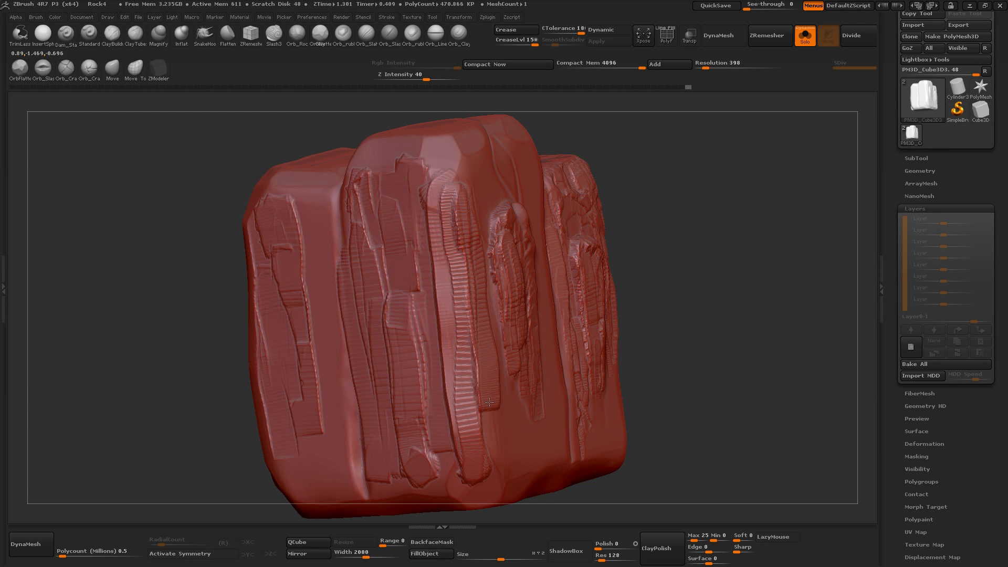
{"action": "left_click_drag", "start_coordinate": [460, 288], "coordinate": [415, 145]}
{"action": "left_click_drag", "start_coordinate": [389, 181], "coordinate": [363, 141]}
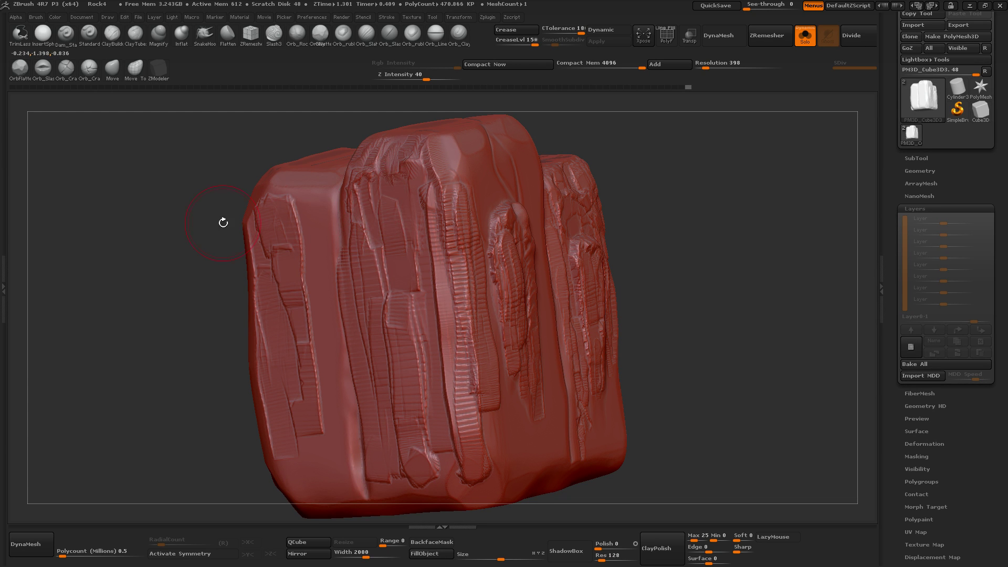
{"action": "mouse_move", "coordinate": [223, 223]}
{"action": "left_mouse_down"}
{"action": "mouse_move", "coordinate": [126, 217]}
{"action": "mouse_move", "coordinate": [263, 179]}
{"action": "mouse_move", "coordinate": [221, 144]}
{"action": "mouse_move", "coordinate": [194, 163]}
{"action": "left_mouse_up"}
Step: Turn on BackfaceMask and carve chipped detail into the top notch and its left edge
{"action": "mouse_move", "coordinate": [247, 182]}
{"action": "left_mouse_down"}
{"action": "mouse_move", "coordinate": [183, 187]}
{"action": "mouse_move", "coordinate": [239, 144]}
{"action": "left_mouse_up"}
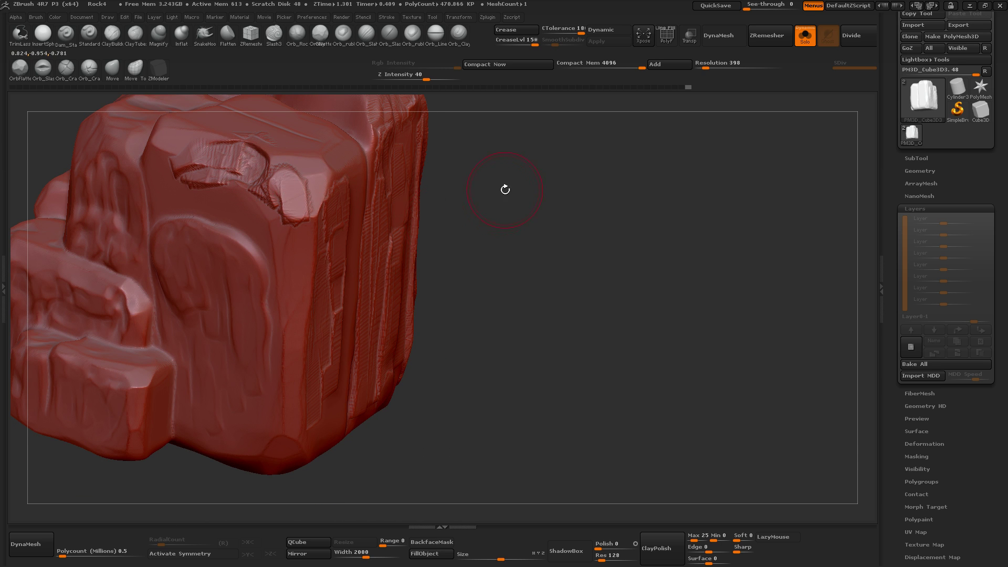
{"action": "mouse_move", "coordinate": [505, 189]}
{"action": "left_mouse_down"}
{"action": "mouse_move", "coordinate": [518, 207]}
{"action": "mouse_move", "coordinate": [495, 247]}
{"action": "mouse_move", "coordinate": [466, 248]}
{"action": "left_mouse_up"}
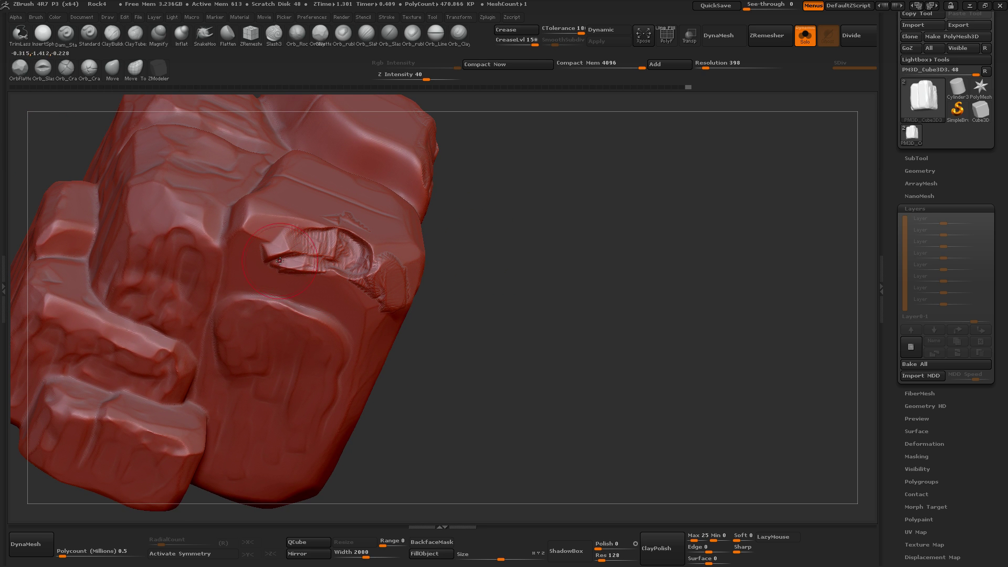
{"action": "left_click", "coordinate": [429, 542]}
{"action": "mouse_move", "coordinate": [294, 231]}
{"action": "left_mouse_down"}
{"action": "mouse_move", "coordinate": [331, 252]}
{"action": "mouse_move", "coordinate": [349, 245]}
{"action": "mouse_move", "coordinate": [362, 262]}
{"action": "mouse_move", "coordinate": [315, 237]}
{"action": "mouse_move", "coordinate": [273, 247]}
{"action": "mouse_move", "coordinate": [251, 266]}
{"action": "mouse_move", "coordinate": [247, 234]}
{"action": "left_mouse_up"}
{"action": "mouse_move", "coordinate": [237, 273]}
{"action": "left_mouse_down"}
{"action": "mouse_move", "coordinate": [259, 211]}
{"action": "mouse_move", "coordinate": [236, 294]}
{"action": "mouse_move", "coordinate": [258, 210]}
{"action": "mouse_move", "coordinate": [305, 262]}
{"action": "mouse_move", "coordinate": [310, 287]}
{"action": "mouse_move", "coordinate": [247, 273]}
{"action": "mouse_move", "coordinate": [341, 323]}
{"action": "left_mouse_up"}
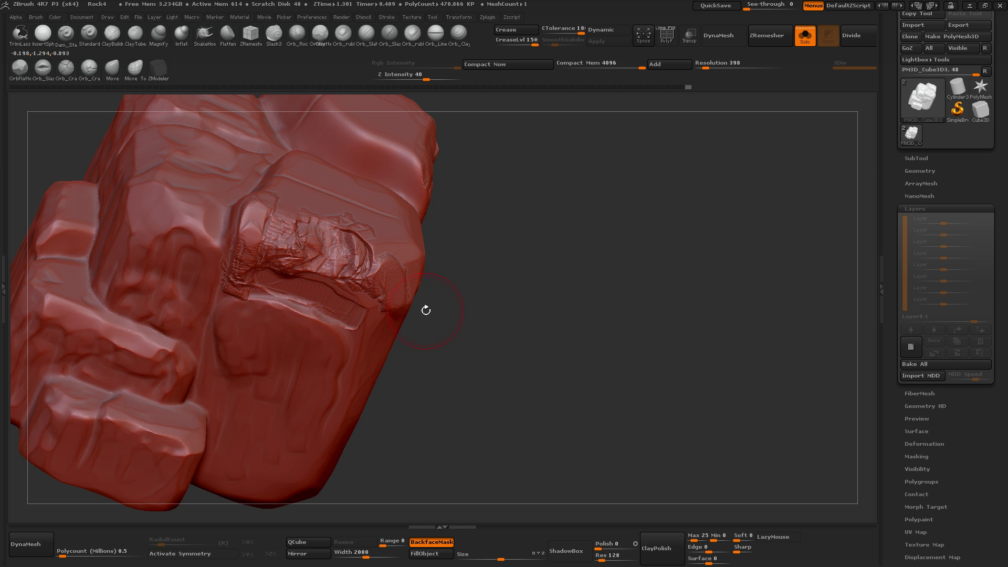
Step: Sculpt a groove down the front edge and flatten strips along the rock's edges
{"action": "mouse_move", "coordinate": [424, 309]}
{"action": "left_mouse_down"}
{"action": "mouse_move", "coordinate": [270, 236]}
{"action": "mouse_move", "coordinate": [310, 255]}
{"action": "mouse_move", "coordinate": [278, 221]}
{"action": "left_mouse_up"}
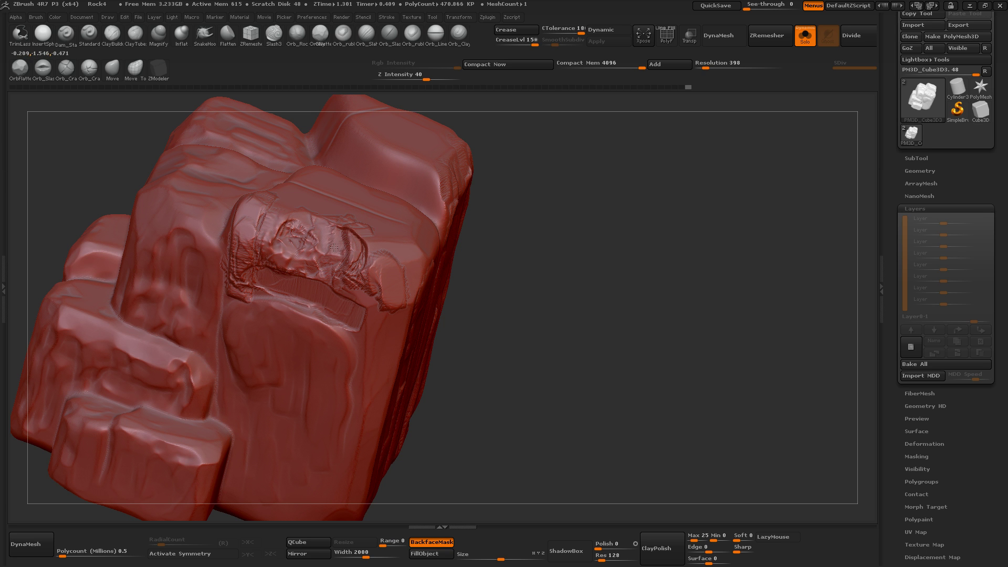
{"action": "left_click_drag", "start_coordinate": [405, 252], "coordinate": [399, 230]}
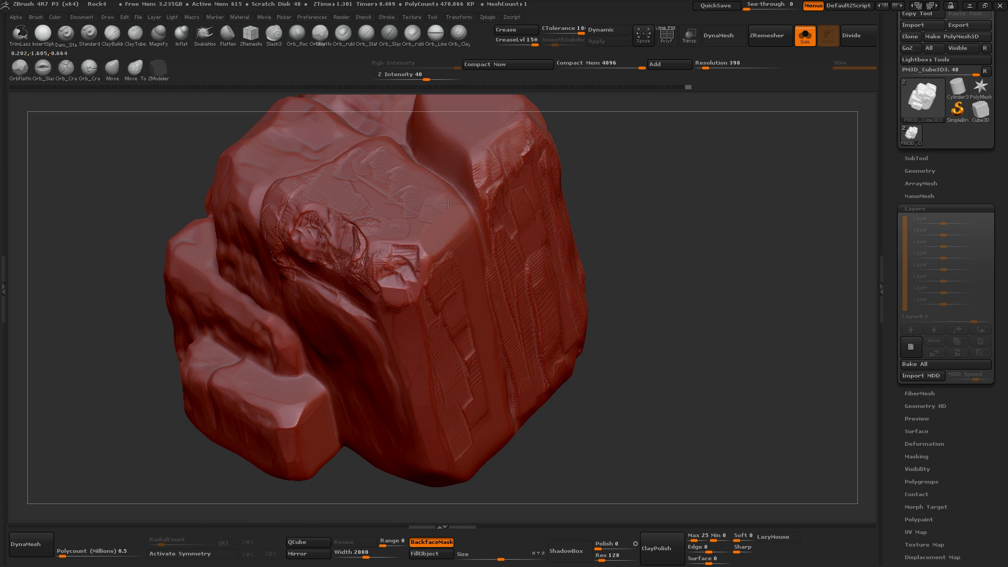
{"action": "left_click_drag", "start_coordinate": [455, 237], "coordinate": [502, 402]}
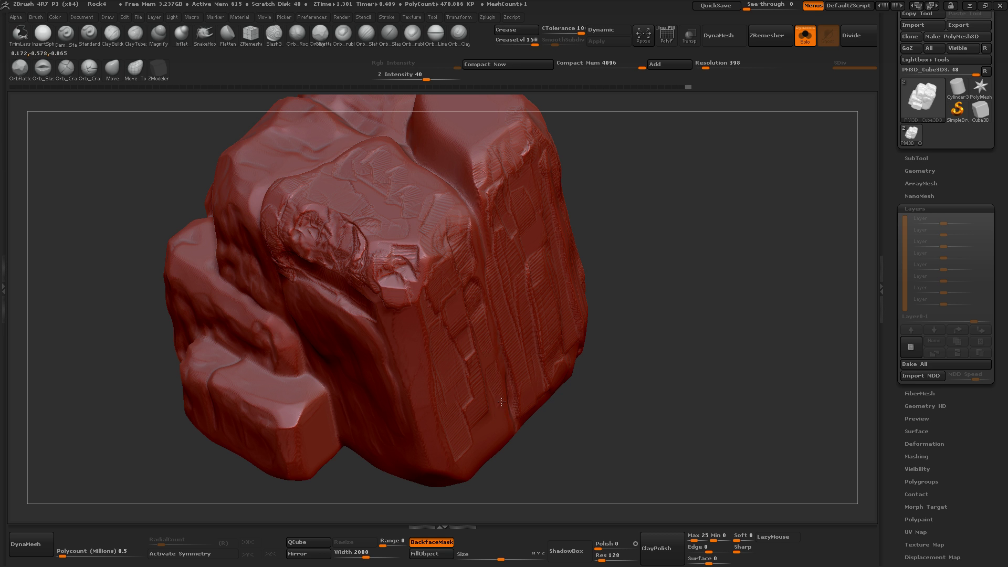
{"action": "left_click_drag", "start_coordinate": [422, 197], "coordinate": [386, 205]}
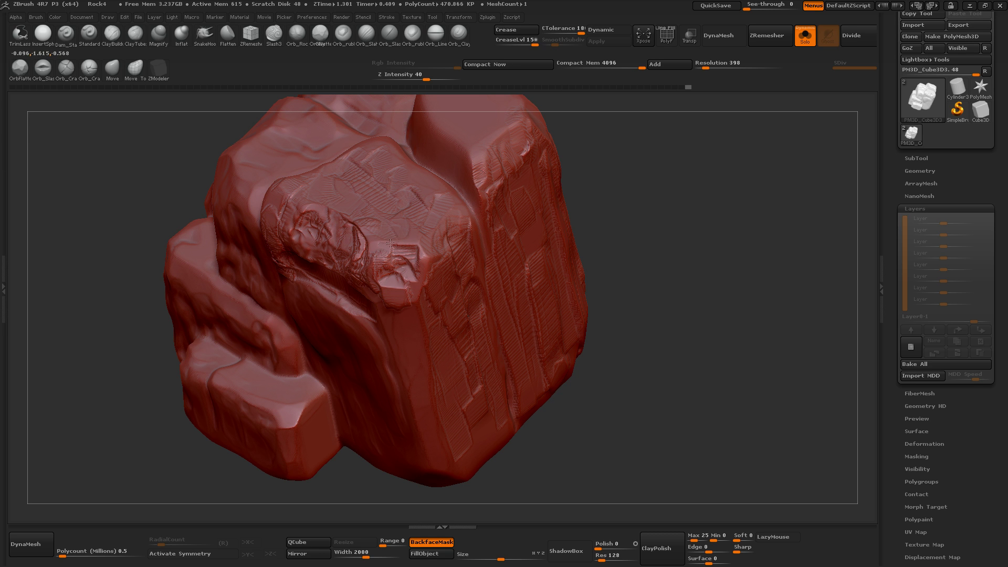
{"action": "mouse_move", "coordinate": [619, 221]}
{"action": "left_mouse_down"}
{"action": "mouse_move", "coordinate": [592, 176]}
{"action": "mouse_move", "coordinate": [612, 175]}
{"action": "mouse_move", "coordinate": [604, 173]}
{"action": "left_mouse_up"}
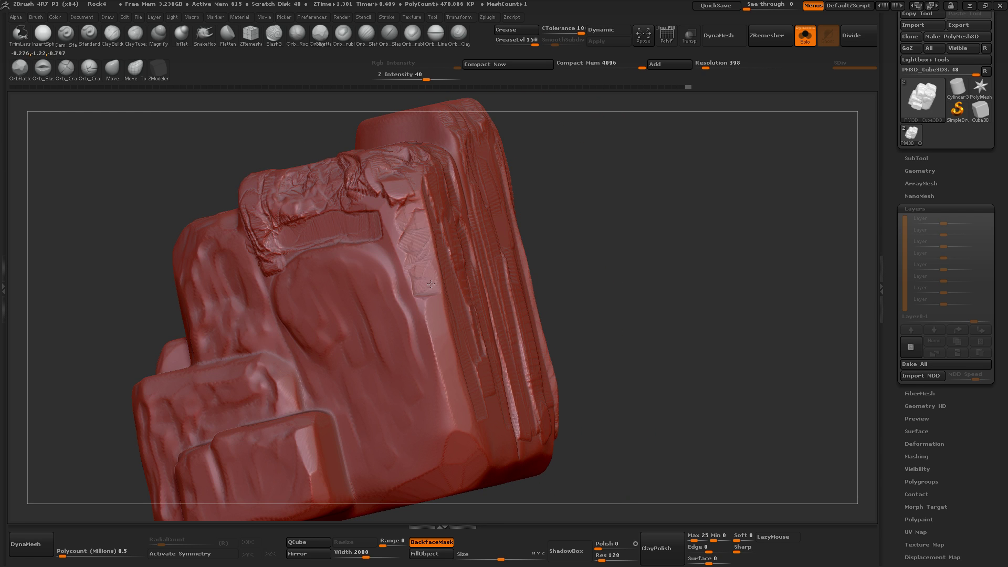
{"action": "left_click_drag", "start_coordinate": [431, 284], "coordinate": [447, 368]}
{"action": "left_click_drag", "start_coordinate": [418, 222], "coordinate": [467, 452]}
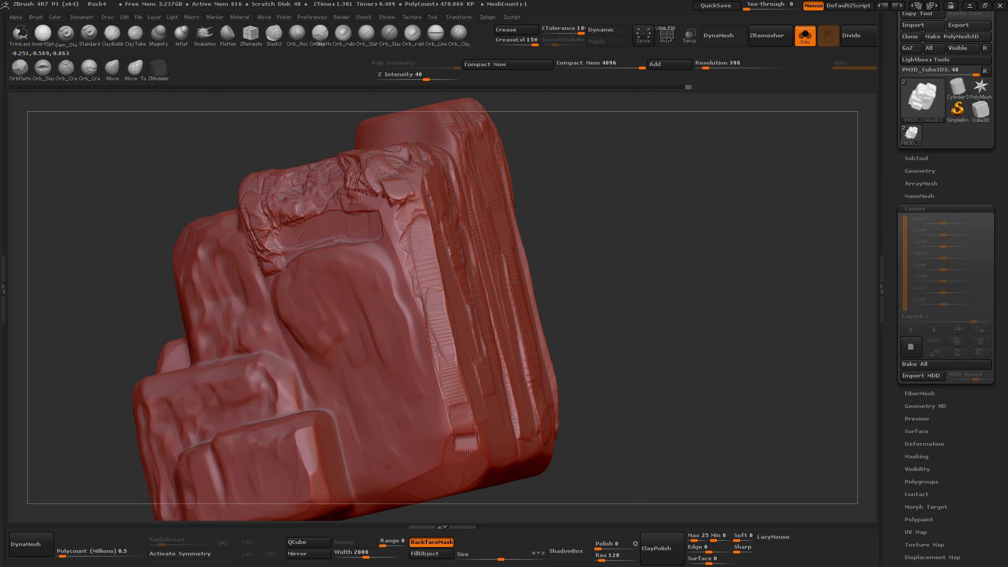
Step: Carve chipped strokes on the front face, then ClayPolish the whole rock
{"action": "mouse_move", "coordinate": [620, 247]}
{"action": "left_mouse_down"}
{"action": "mouse_move", "coordinate": [608, 208]}
{"action": "mouse_move", "coordinate": [567, 220]}
{"action": "mouse_move", "coordinate": [623, 167]}
{"action": "mouse_move", "coordinate": [528, 230]}
{"action": "mouse_move", "coordinate": [581, 189]}
{"action": "mouse_move", "coordinate": [513, 226]}
{"action": "left_mouse_up"}
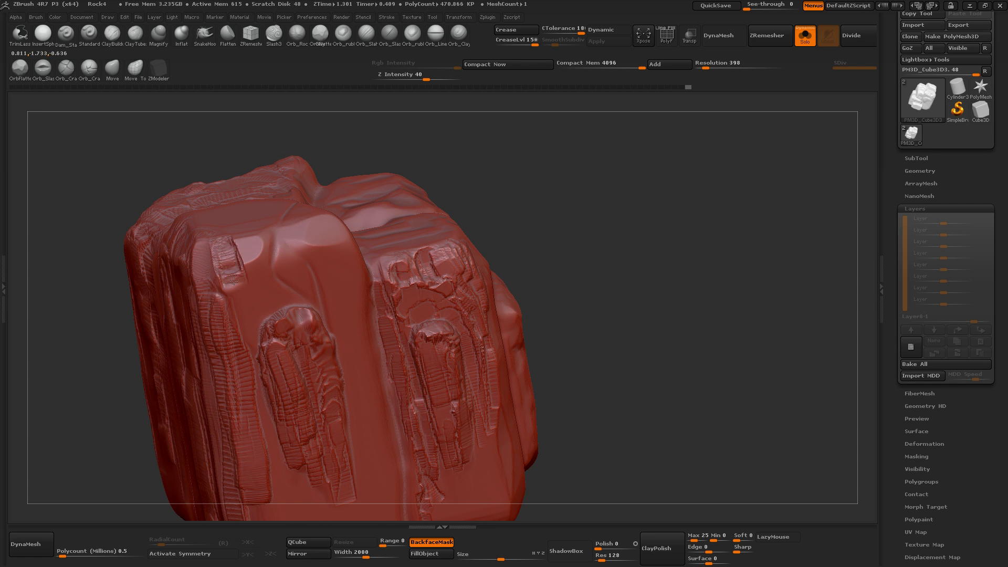
{"action": "mouse_move", "coordinate": [234, 281]}
{"action": "left_mouse_down"}
{"action": "mouse_move", "coordinate": [247, 247]}
{"action": "mouse_move", "coordinate": [308, 263]}
{"action": "mouse_move", "coordinate": [332, 256]}
{"action": "mouse_move", "coordinate": [365, 428]}
{"action": "left_mouse_up"}
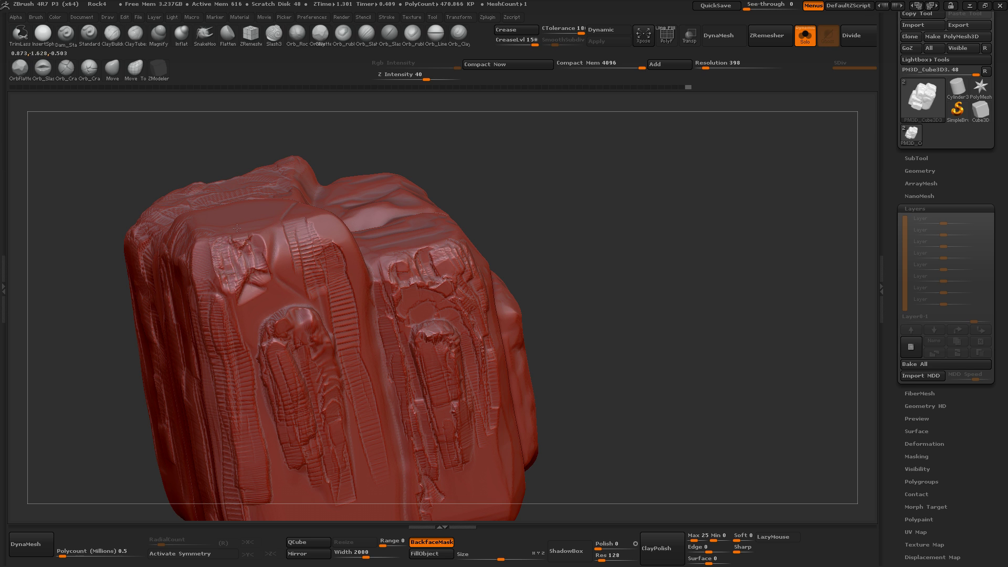
{"action": "mouse_move", "coordinate": [324, 168]}
{"action": "left_mouse_down"}
{"action": "mouse_move", "coordinate": [212, 200]}
{"action": "mouse_move", "coordinate": [219, 239]}
{"action": "left_mouse_up"}
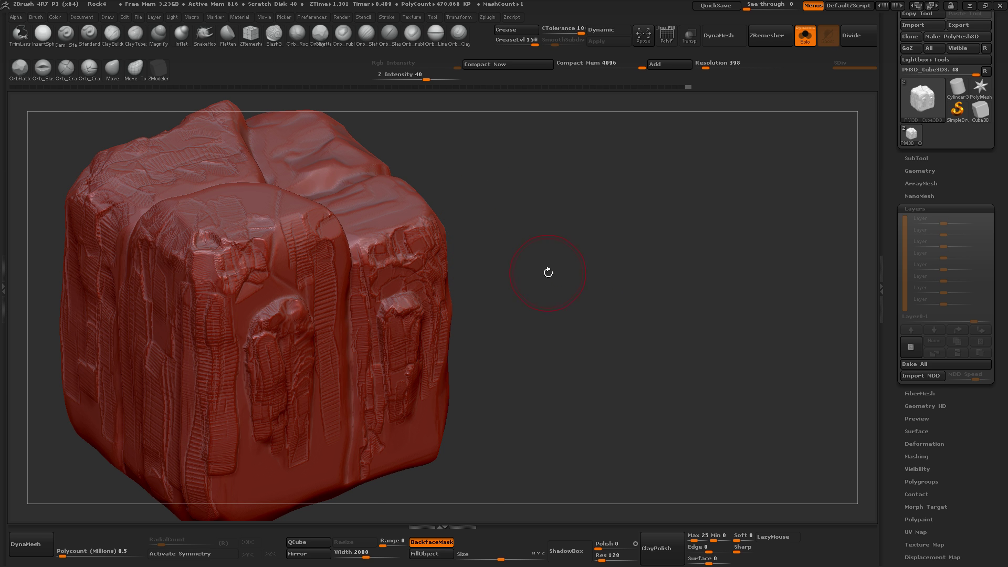
{"action": "left_click_drag", "start_coordinate": [547, 270], "coordinate": [543, 250]}
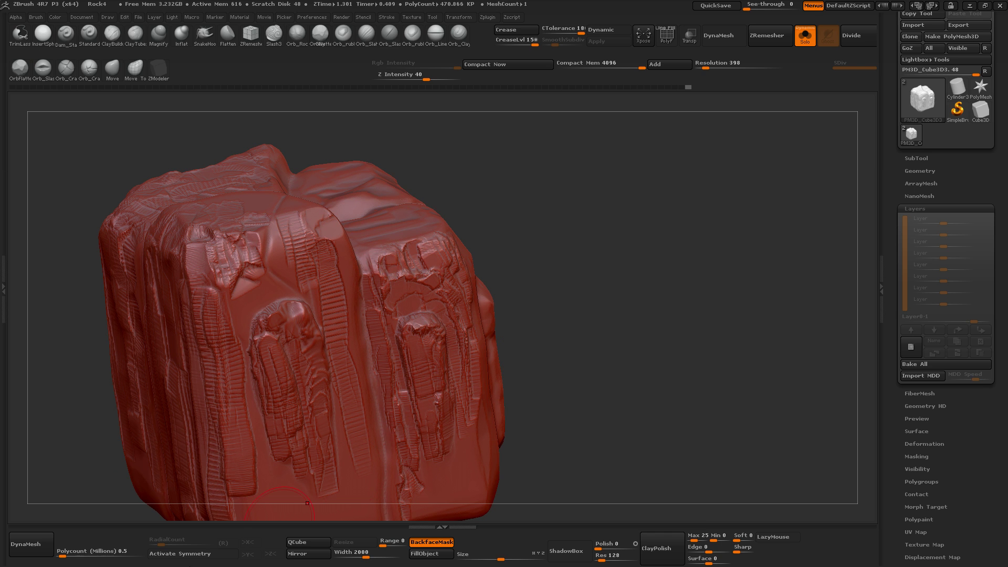
{"action": "left_click", "coordinate": [657, 548]}
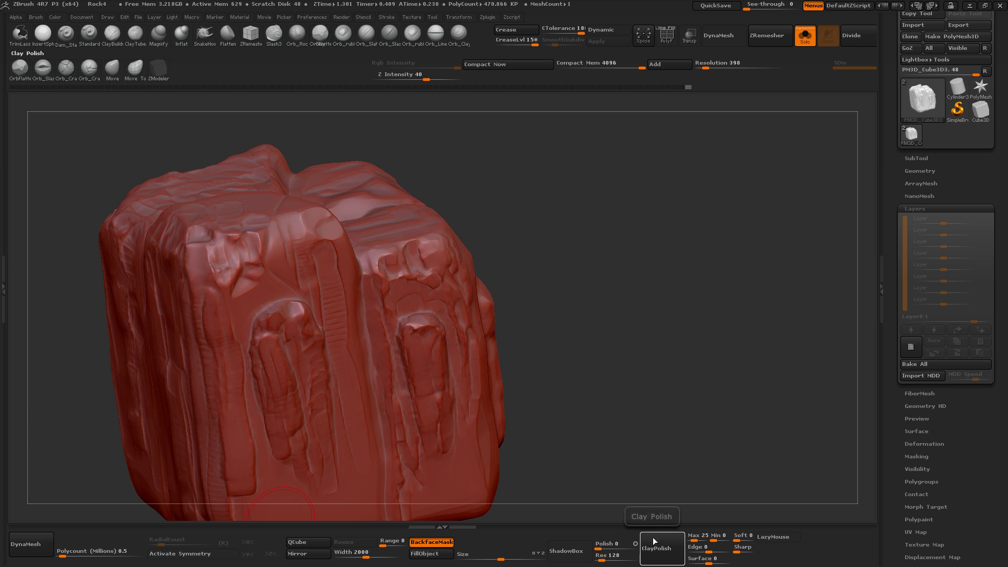
{"action": "mouse_move", "coordinate": [618, 392]}
{"action": "left_mouse_down"}
{"action": "mouse_move", "coordinate": [608, 349]}
{"action": "mouse_move", "coordinate": [626, 364]}
{"action": "mouse_move", "coordinate": [647, 246]}
{"action": "left_mouse_up"}
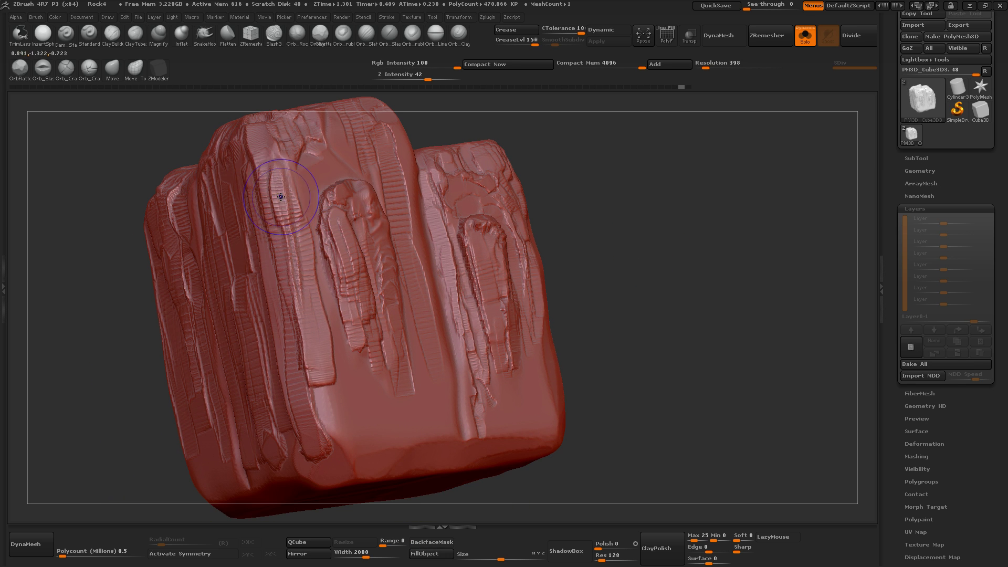
Step: Toggle BackfaceMask and DynaMesh the rock into even geometry
{"action": "left_click", "coordinate": [432, 542]}
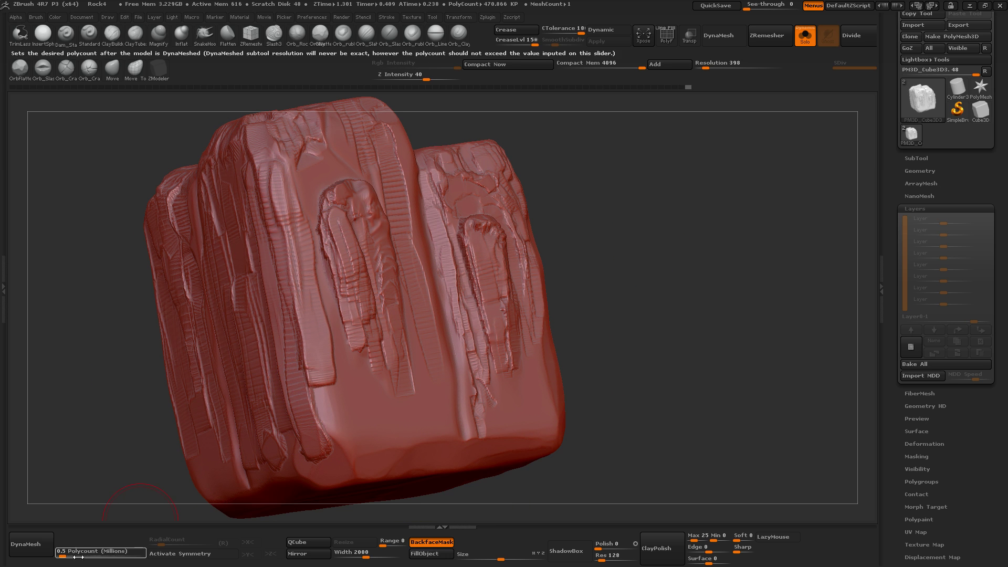
{"action": "left_click", "coordinate": [31, 545]}
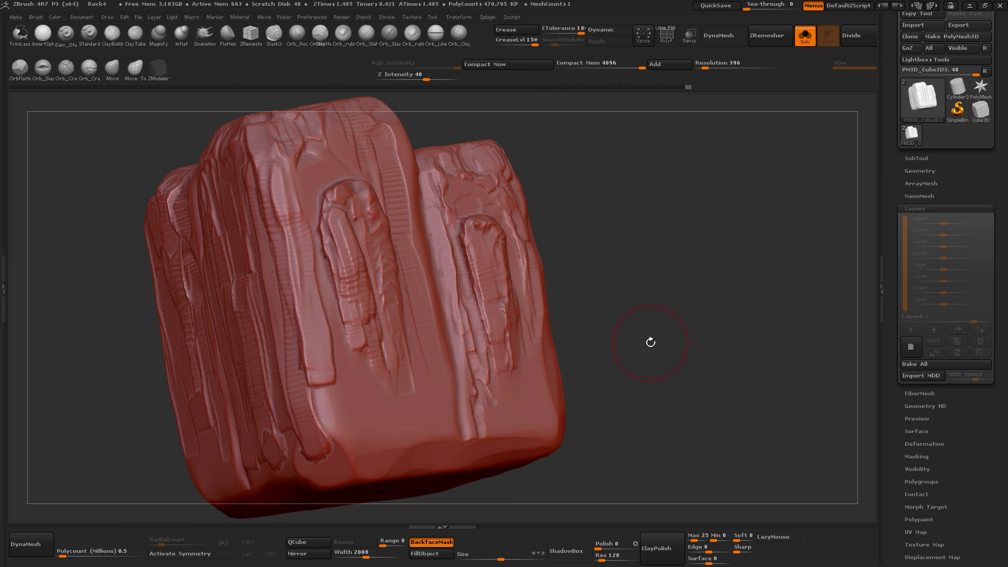
{"action": "left_click_drag", "start_coordinate": [684, 365], "coordinate": [709, 329]}
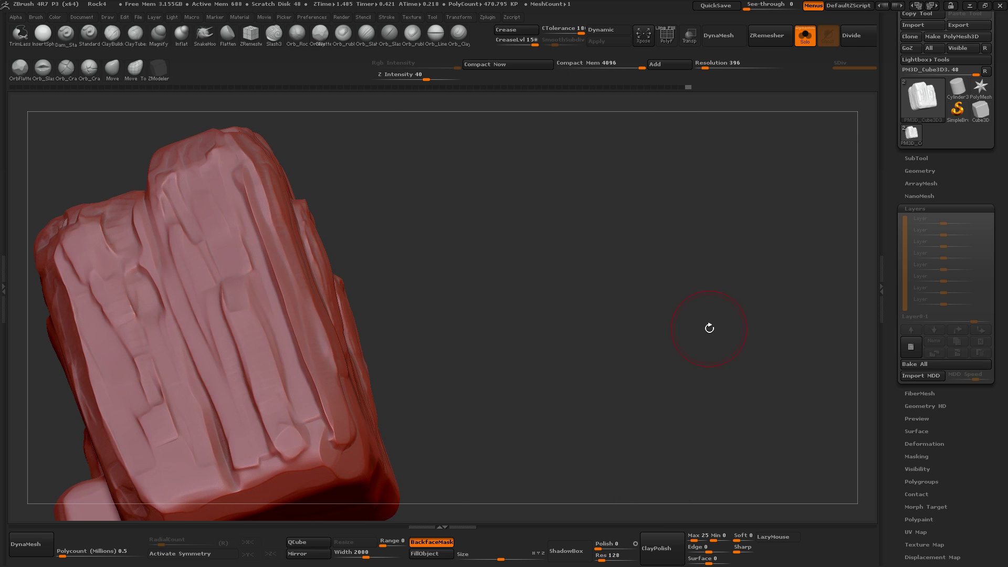
{"action": "left_click_drag", "start_coordinate": [641, 339], "coordinate": [663, 353]}
{"action": "mouse_move", "coordinate": [554, 353]}
{"action": "left_mouse_down"}
{"action": "mouse_move", "coordinate": [667, 268]}
{"action": "mouse_move", "coordinate": [666, 301]}
{"action": "left_mouse_up"}
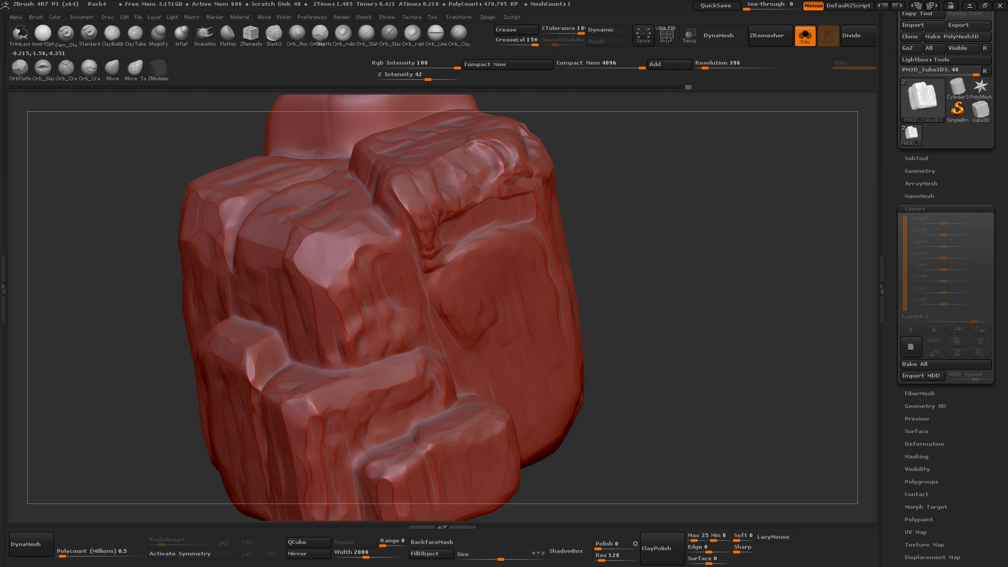
{"action": "mouse_move", "coordinate": [640, 207]}
{"action": "left_mouse_down", "text": "alt"}
{"action": "mouse_move", "coordinate": [641, 218]}
{"action": "mouse_move", "coordinate": [625, 178]}
{"action": "left_mouse_up", "text": "alt"}
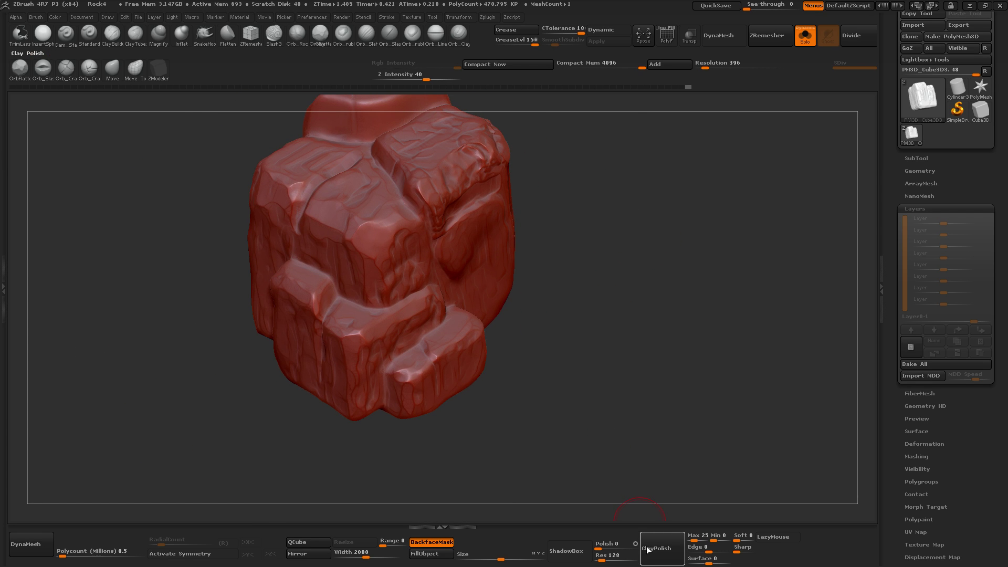
{"action": "left_click_drag", "start_coordinate": [615, 417], "coordinate": [608, 370]}
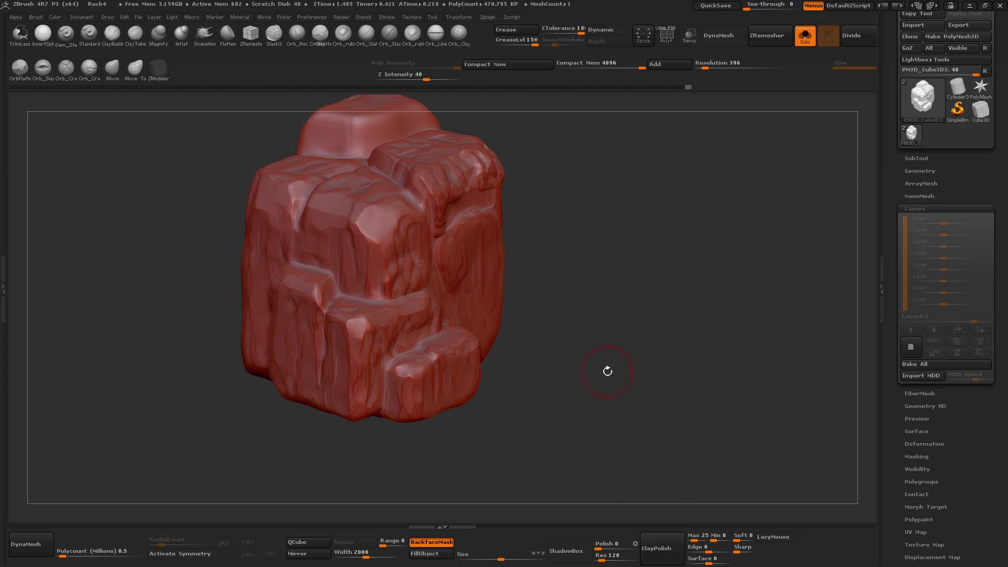
Step: Return to sculpting and carve notches into the left ridge and upper face
{"action": "left_click_drag", "start_coordinate": [185, 226], "coordinate": [201, 323]}
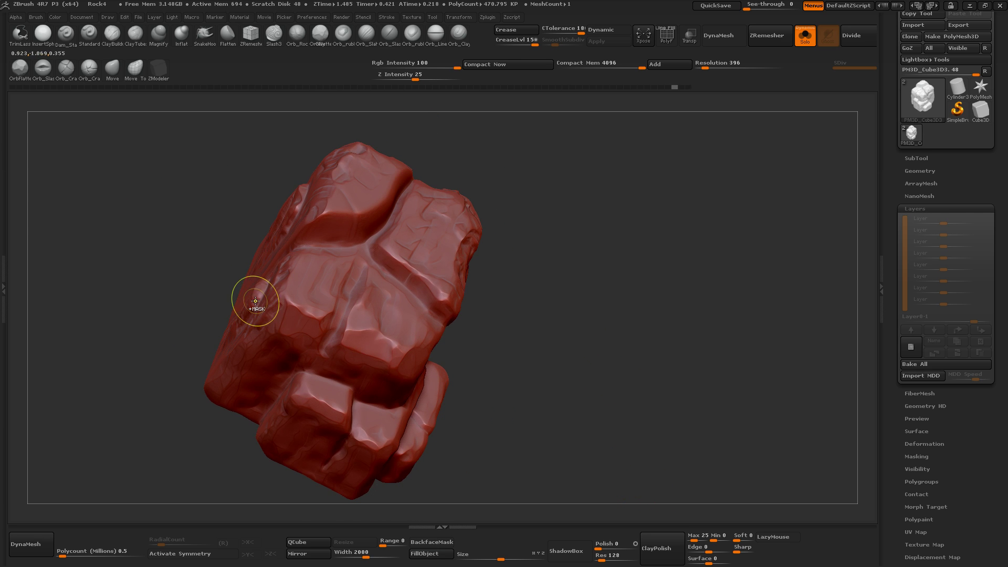
{"action": "key", "text": "ctrl+z"}
{"action": "left_click_drag", "start_coordinate": [526, 261], "coordinate": [486, 225]}
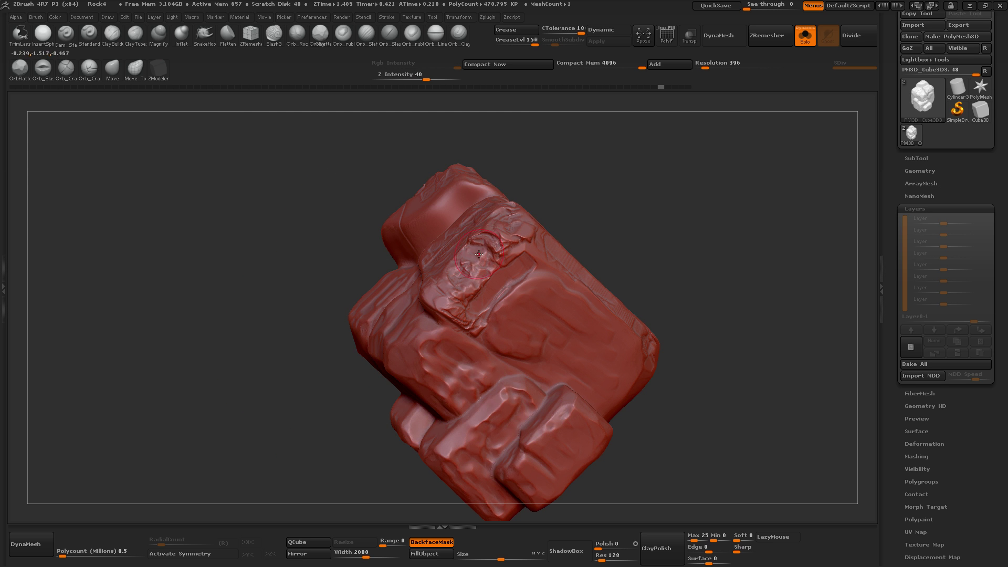
{"action": "mouse_move", "coordinate": [583, 165]}
{"action": "left_mouse_down"}
{"action": "mouse_move", "coordinate": [538, 197]}
{"action": "mouse_move", "coordinate": [581, 175]}
{"action": "mouse_move", "coordinate": [565, 247]}
{"action": "mouse_move", "coordinate": [554, 213]}
{"action": "mouse_move", "coordinate": [263, 226]}
{"action": "left_mouse_up"}
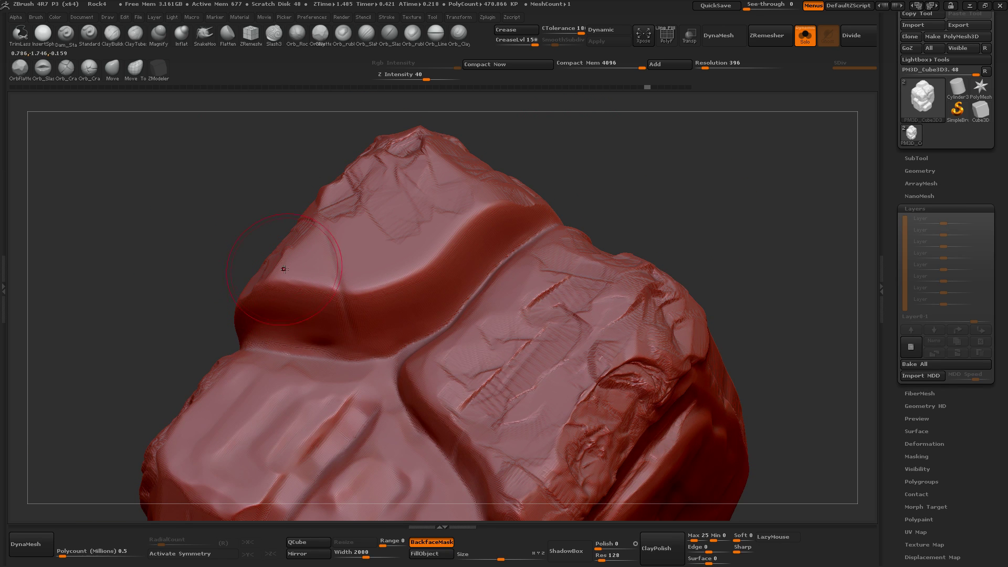
{"action": "left_click_drag", "start_coordinate": [265, 322], "coordinate": [310, 252]}
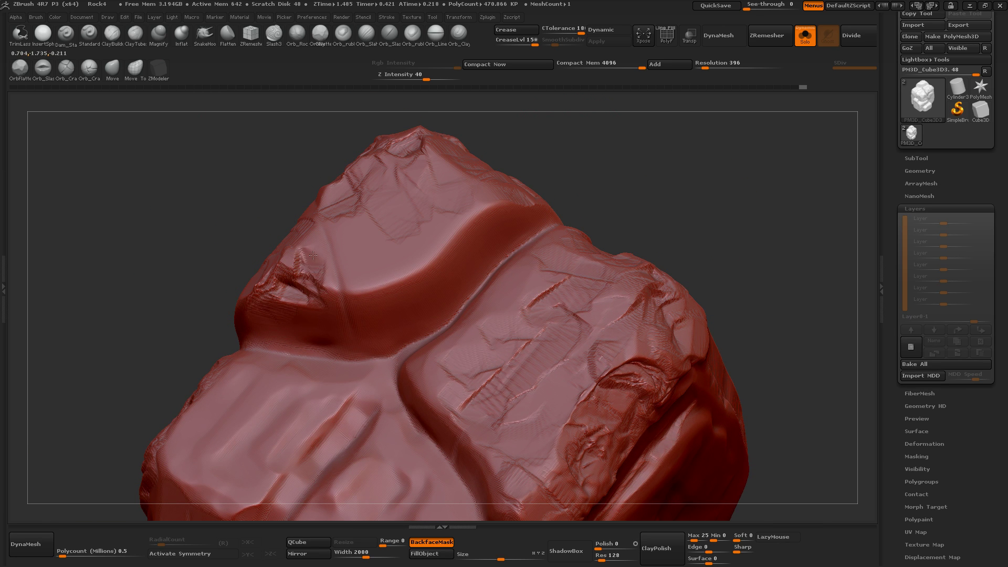
{"action": "mouse_move", "coordinate": [391, 289]}
{"action": "left_mouse_down"}
{"action": "mouse_move", "coordinate": [412, 247]}
{"action": "mouse_move", "coordinate": [528, 208]}
{"action": "left_mouse_up"}
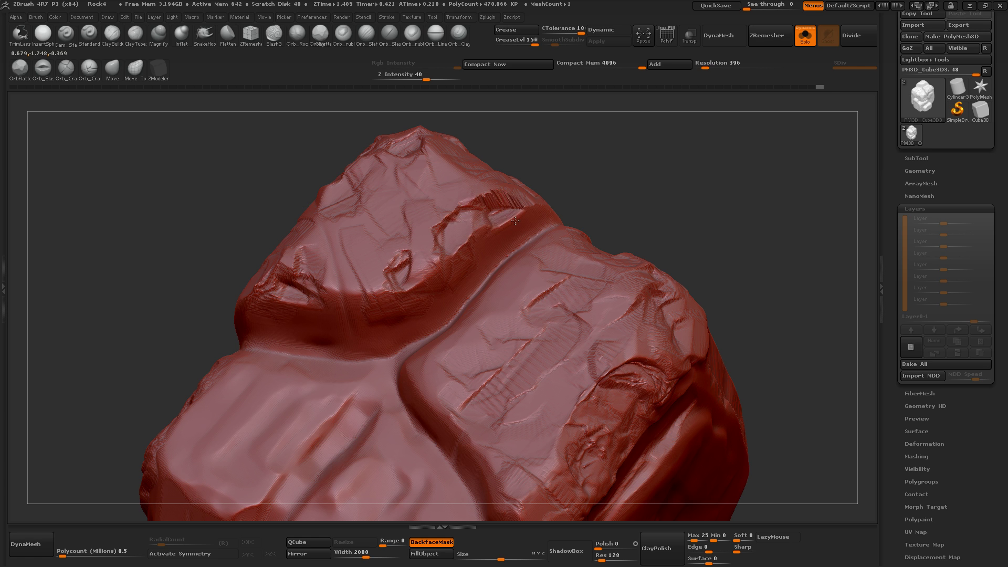
Step: Carve vertical strokes into the upper face and flatten and mark the surface
{"action": "mouse_move", "coordinate": [404, 210]}
{"action": "left_mouse_down"}
{"action": "mouse_move", "coordinate": [380, 321]}
{"action": "mouse_move", "coordinate": [354, 308]}
{"action": "left_mouse_up"}
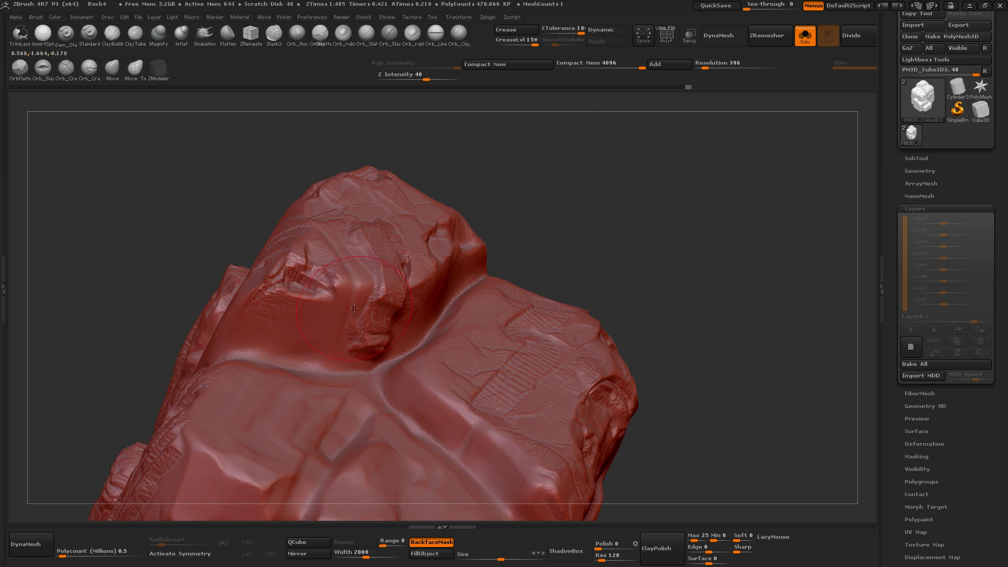
{"action": "mouse_move", "coordinate": [299, 340]}
{"action": "left_mouse_down"}
{"action": "mouse_move", "coordinate": [370, 335]}
{"action": "mouse_move", "coordinate": [404, 321]}
{"action": "left_mouse_up"}
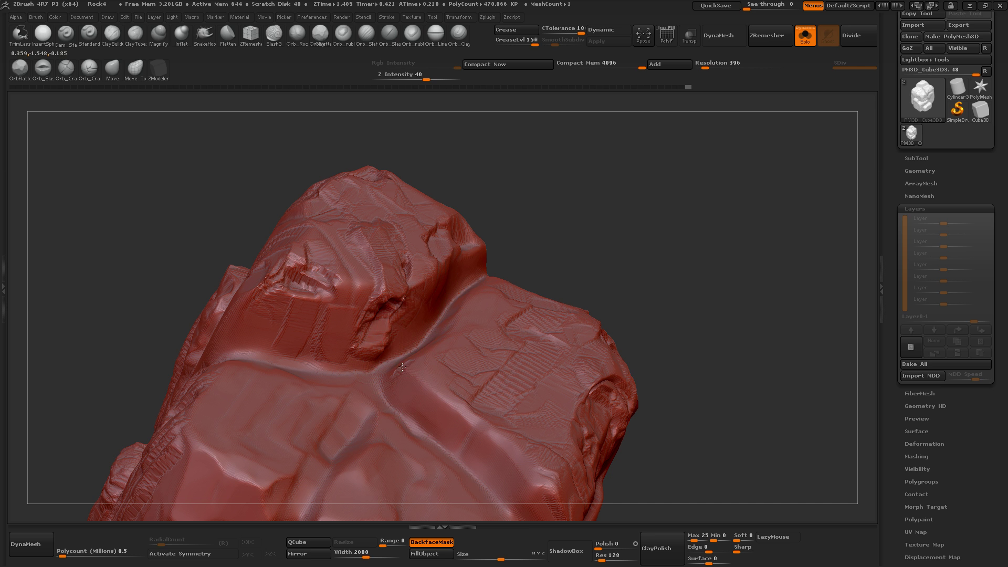
{"action": "left_click_drag", "start_coordinate": [402, 367], "coordinate": [407, 363]}
{"action": "left_click_drag", "start_coordinate": [571, 187], "coordinate": [410, 377]}
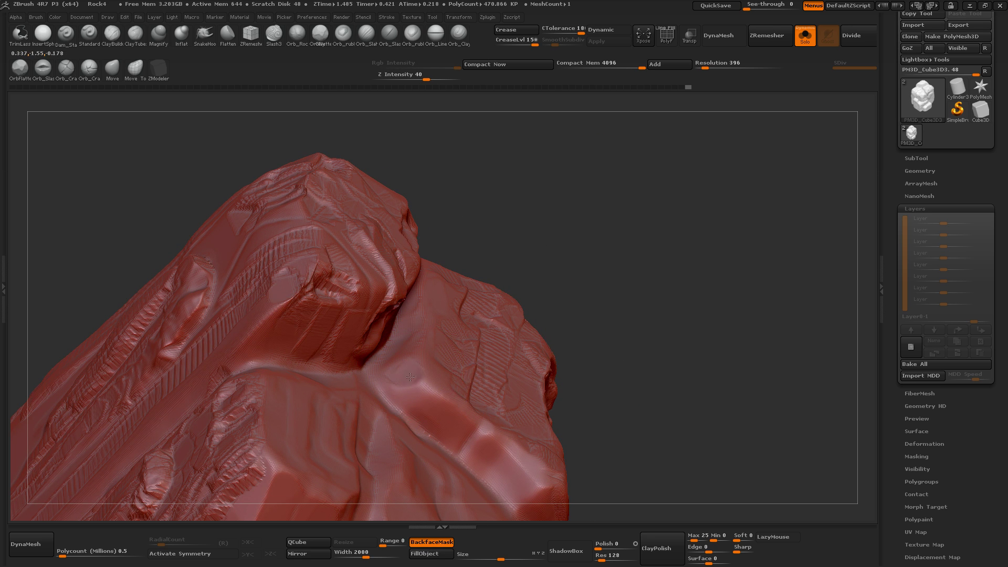
{"action": "left_click_drag", "start_coordinate": [644, 357], "coordinate": [613, 404]}
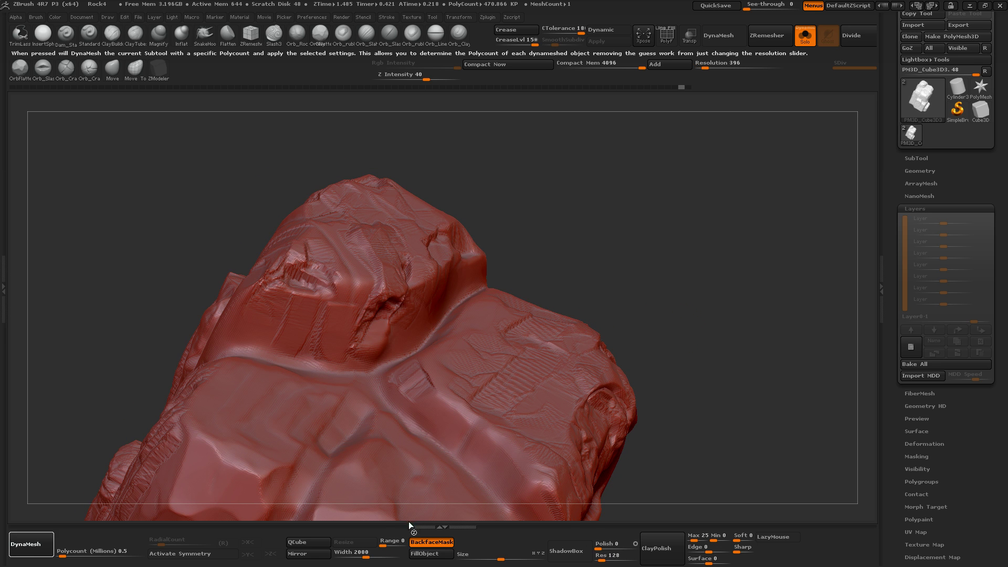
Step: ClayPolish the whole rock, then zoom in and sculpt a stroke on its surface
{"action": "left_click", "coordinate": [664, 554]}
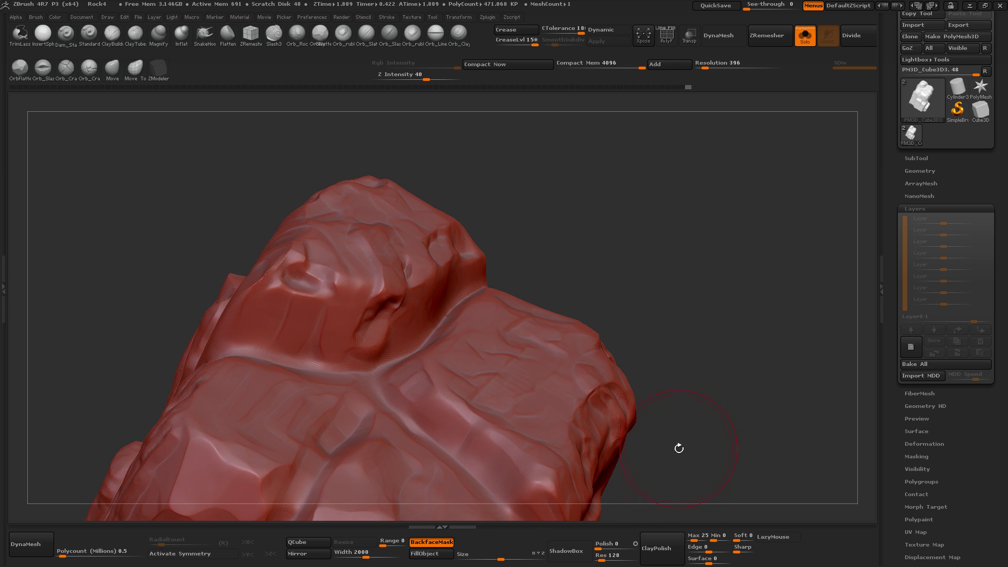
{"action": "scroll", "coordinate": [696, 334], "scroll_direction": "up", "scroll_amount": 2}
{"action": "scroll", "coordinate": [704, 331], "scroll_direction": "up", "scroll_amount": 3}
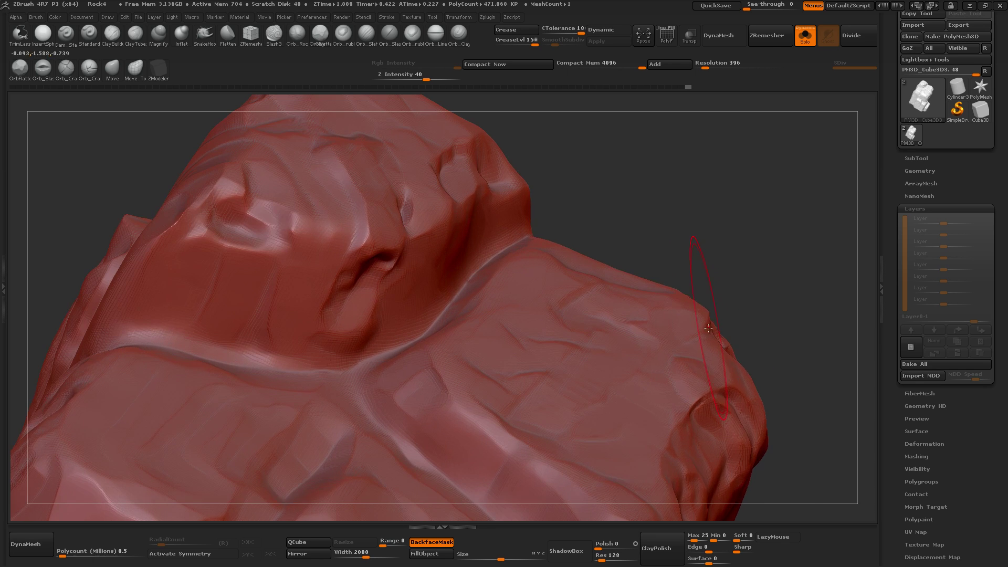
{"action": "mouse_move", "coordinate": [691, 247]}
{"action": "left_mouse_down"}
{"action": "mouse_move", "coordinate": [695, 209]}
{"action": "mouse_move", "coordinate": [793, 225]}
{"action": "left_mouse_up"}
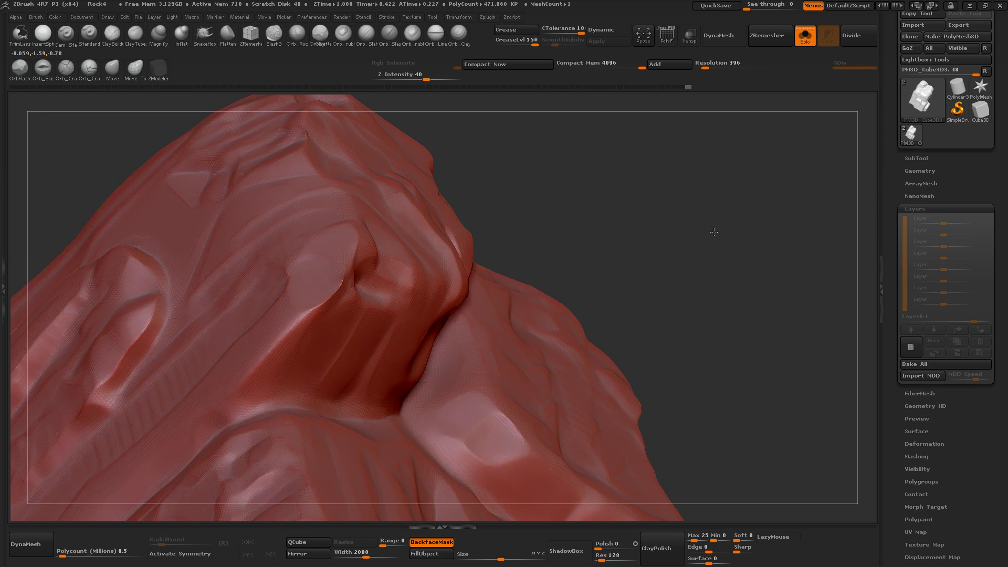
{"action": "left_click_drag", "start_coordinate": [369, 319], "coordinate": [331, 292]}
Step: With a smaller brush, carve a crease, then reshape the seam with a crease brush
{"action": "key", "text": "space"}
{"action": "left_click_drag", "start_coordinate": [578, 199], "coordinate": [547, 200]}
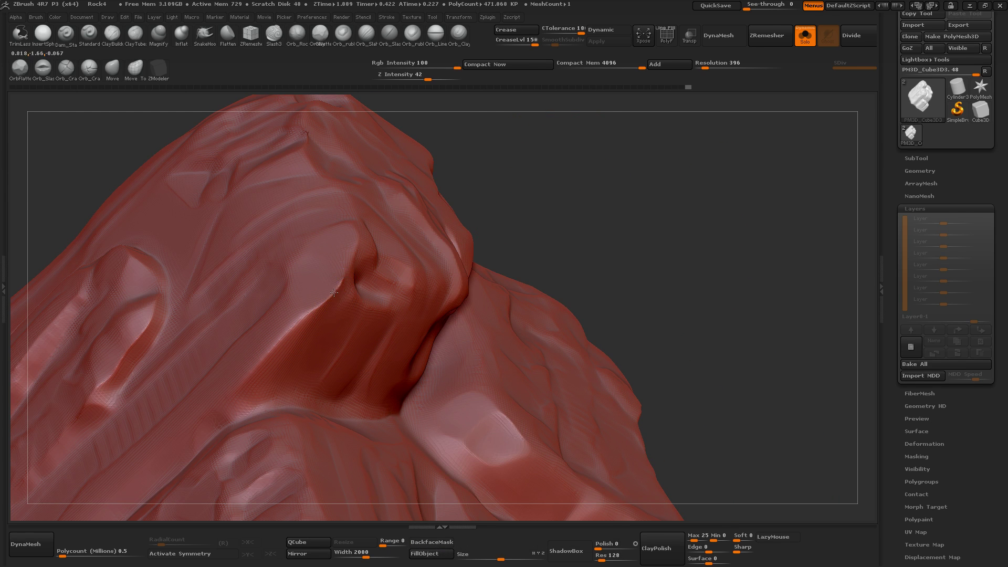
{"action": "left_click_drag", "start_coordinate": [331, 286], "coordinate": [394, 242]}
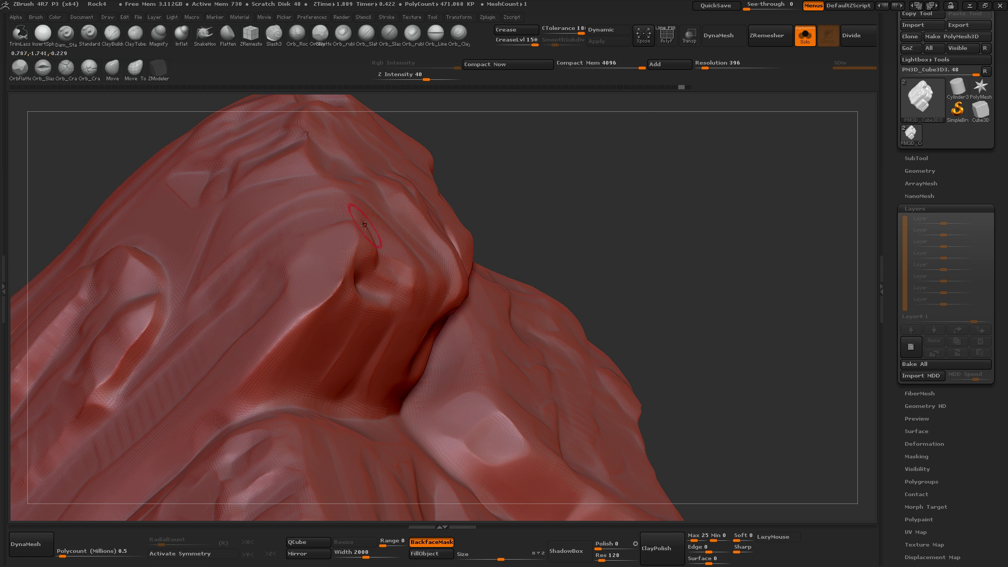
{"action": "key", "text": "b"}
{"action": "key", "text": "c"}
{"action": "key", "text": "b"}
{"action": "left_click_drag", "start_coordinate": [343, 270], "coordinate": [342, 282]}
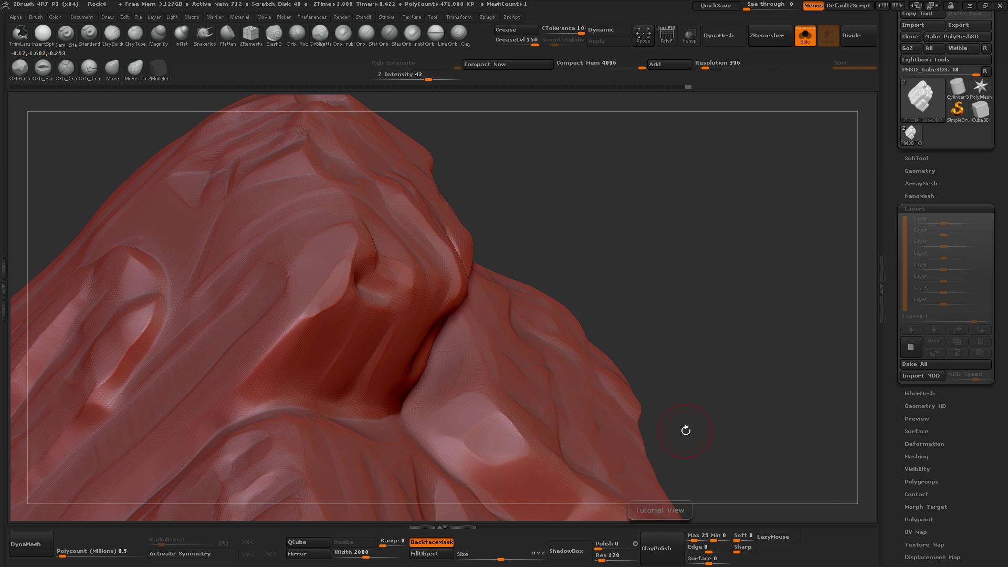
{"action": "mouse_move", "coordinate": [686, 431]}
{"action": "left_mouse_down"}
{"action": "mouse_move", "coordinate": [742, 273]}
{"action": "mouse_move", "coordinate": [714, 198]}
{"action": "mouse_move", "coordinate": [697, 254]}
{"action": "mouse_move", "coordinate": [640, 270]}
{"action": "left_mouse_up"}
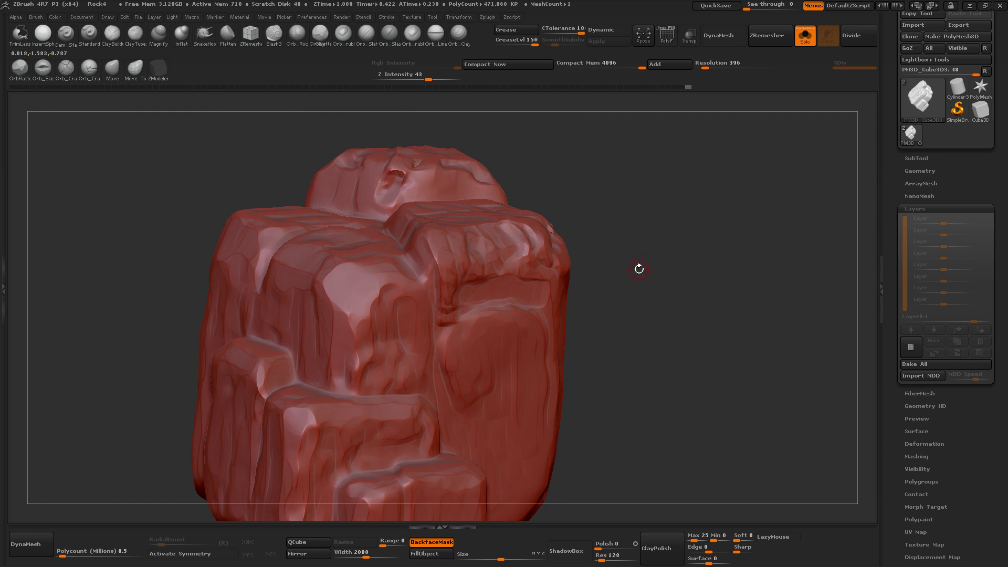
Step: Flatten front-block facets with OrbFlatten_EdgeProtect at lower Z Intensity, undoing the last stroke
{"action": "left_click", "coordinate": [20, 76]}
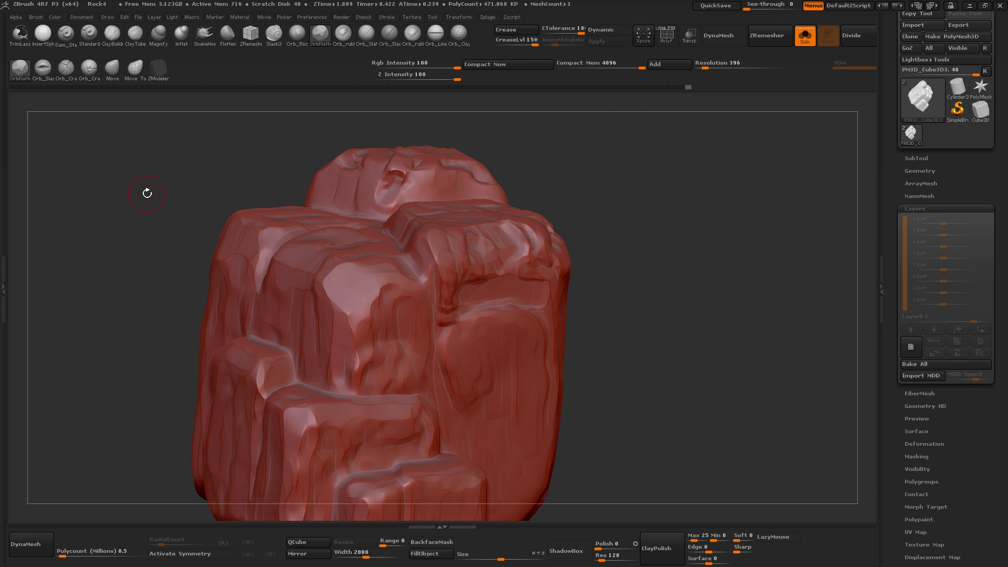
{"action": "key", "text": "u"}
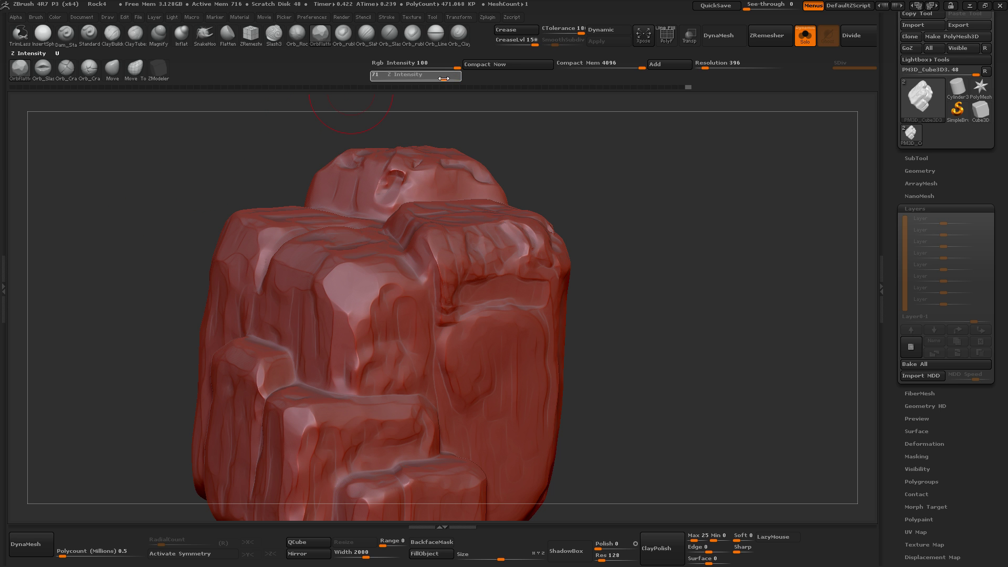
{"action": "left_click_drag", "start_coordinate": [360, 293], "coordinate": [331, 279]}
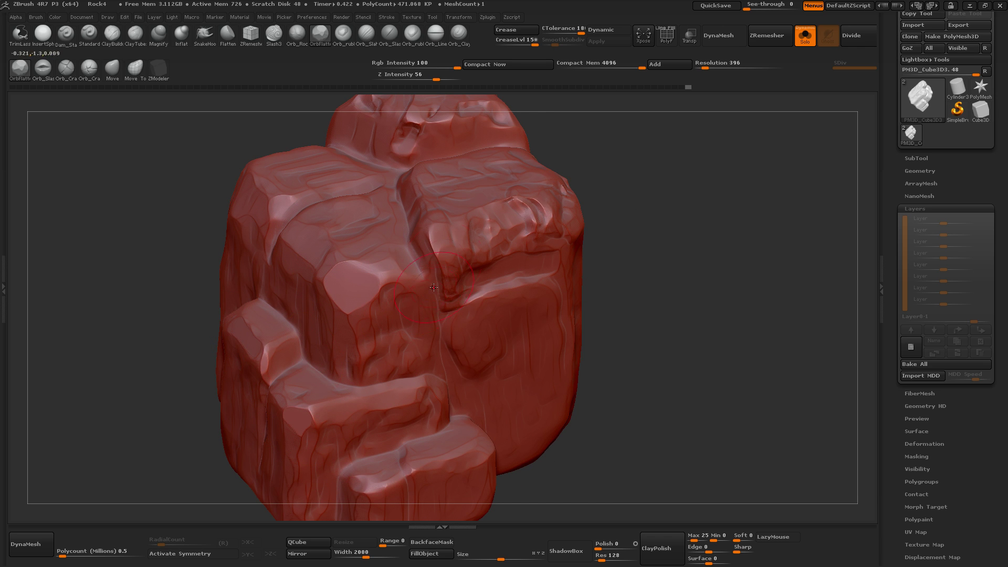
{"action": "left_click_drag", "start_coordinate": [462, 231], "coordinate": [510, 217]}
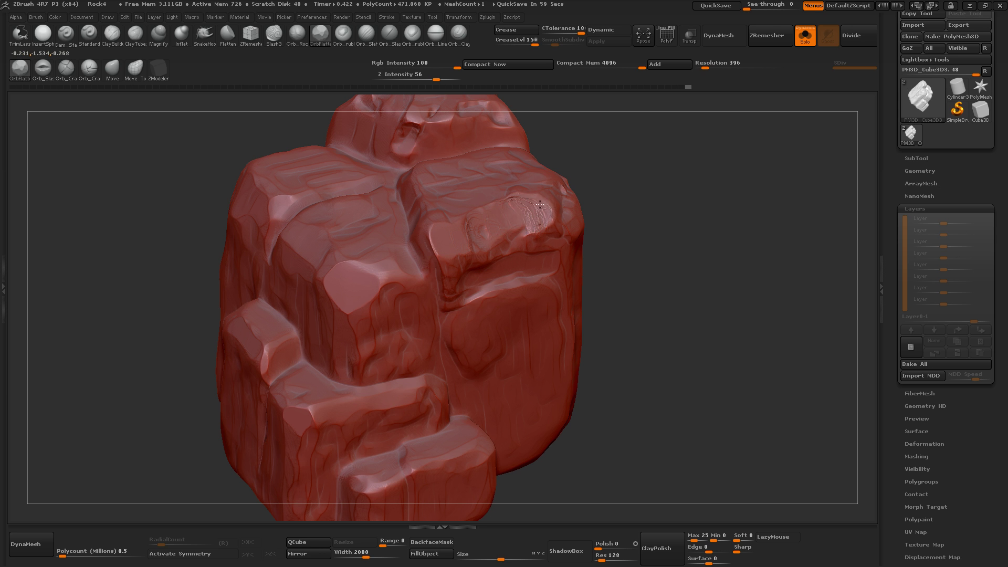
{"action": "left_click_drag", "start_coordinate": [653, 198], "coordinate": [541, 223]}
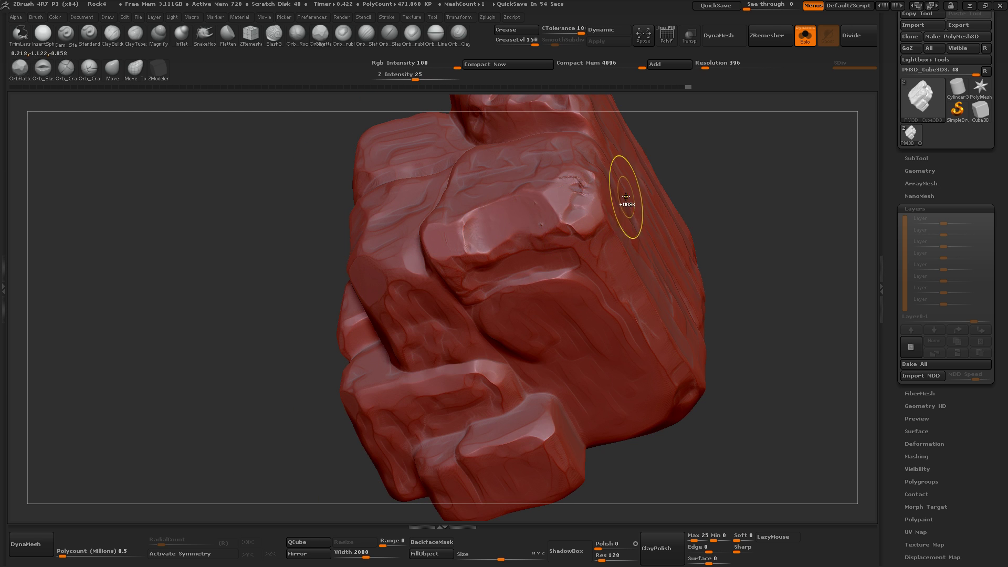
{"action": "key", "text": "ctrl+z"}
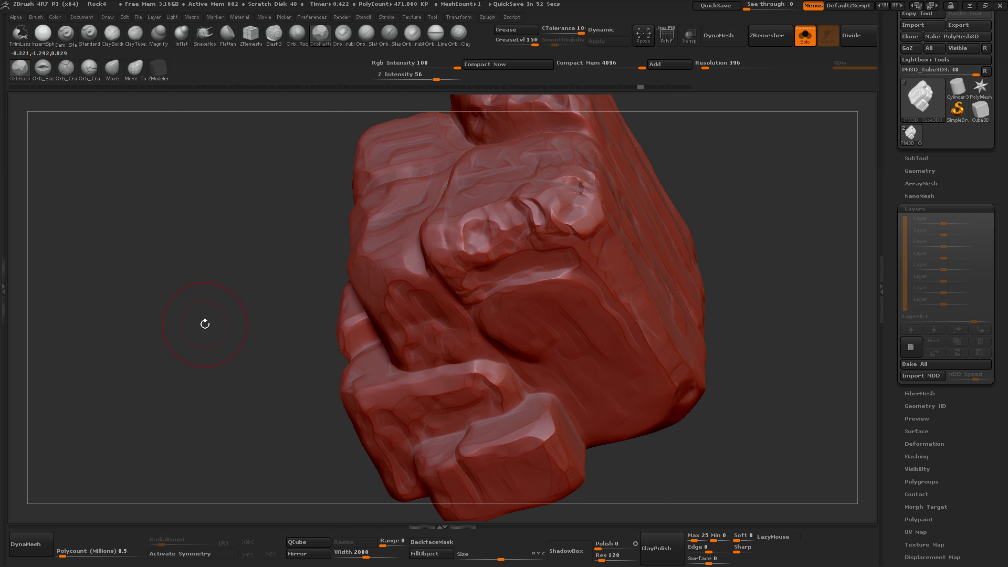
{"action": "mouse_move", "coordinate": [205, 324]}
{"action": "left_mouse_down"}
{"action": "mouse_move", "coordinate": [211, 241]}
{"action": "mouse_move", "coordinate": [193, 360]}
{"action": "mouse_move", "coordinate": [150, 270]}
{"action": "left_mouse_up"}
{"action": "left_click_drag", "start_coordinate": [305, 301], "coordinate": [225, 265]}
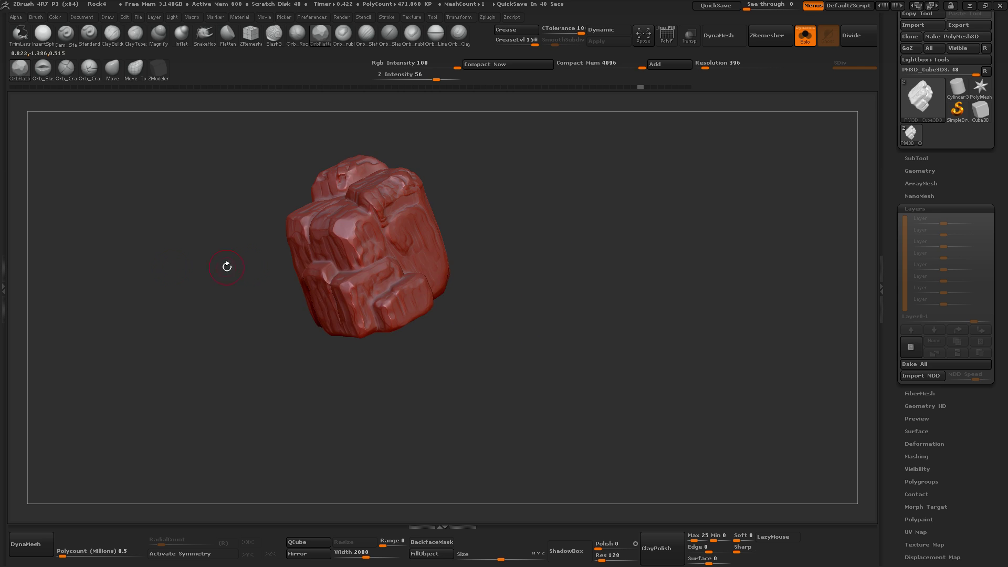
{"action": "mouse_move", "coordinate": [506, 218]}
{"action": "left_mouse_down"}
{"action": "mouse_move", "coordinate": [509, 193]}
{"action": "mouse_move", "coordinate": [525, 245]}
{"action": "mouse_move", "coordinate": [545, 206]}
{"action": "left_mouse_up"}
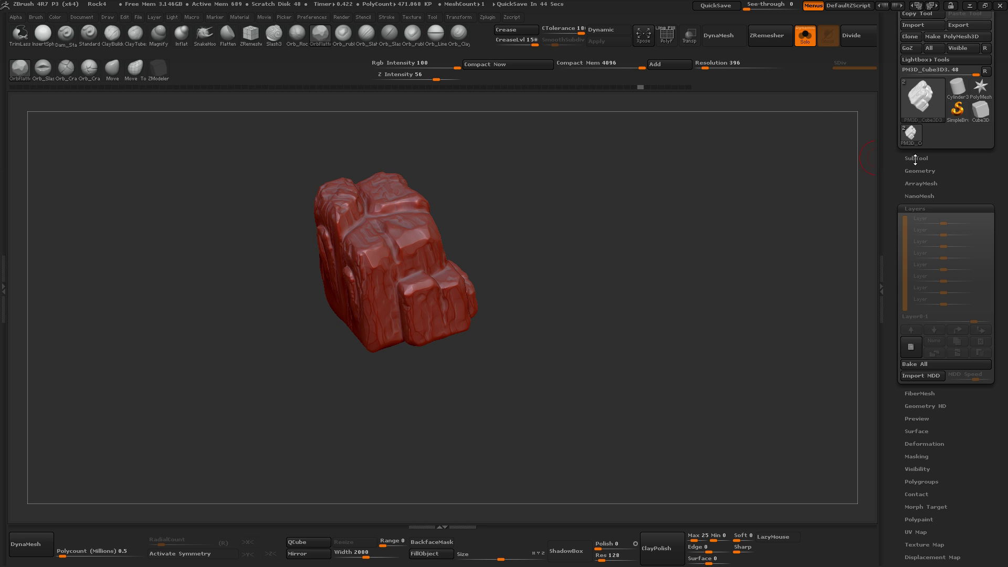
Step: Show the base plate, make it the active part, and switch to Move then Inflate brushes
{"action": "left_click", "coordinate": [805, 36]}
{"action": "left_click_drag", "start_coordinate": [725, 173], "coordinate": [641, 295]}
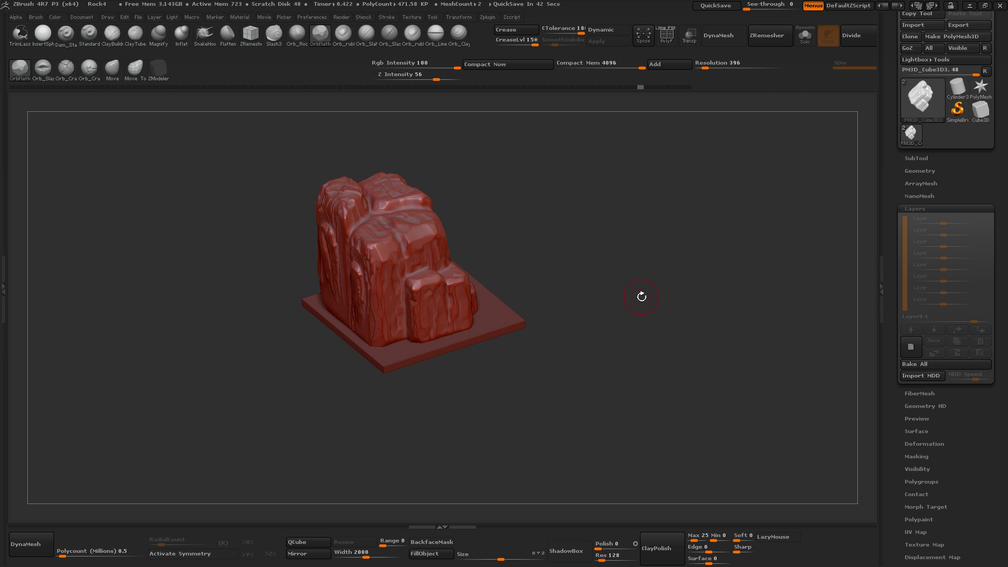
{"action": "left_click", "coordinate": [499, 318], "text": "alt"}
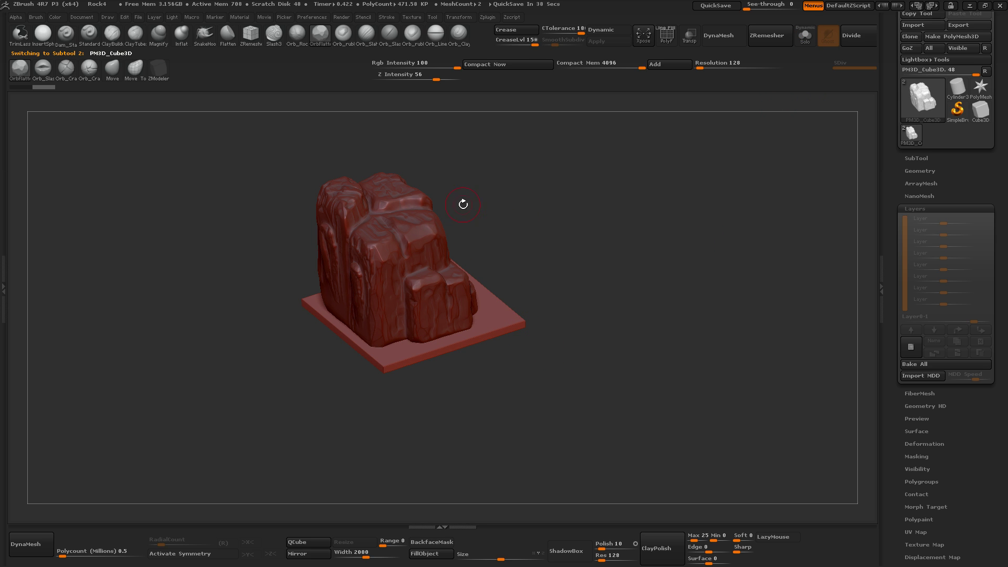
{"action": "left_click", "coordinate": [120, 75]}
{"action": "left_click", "coordinate": [433, 543]}
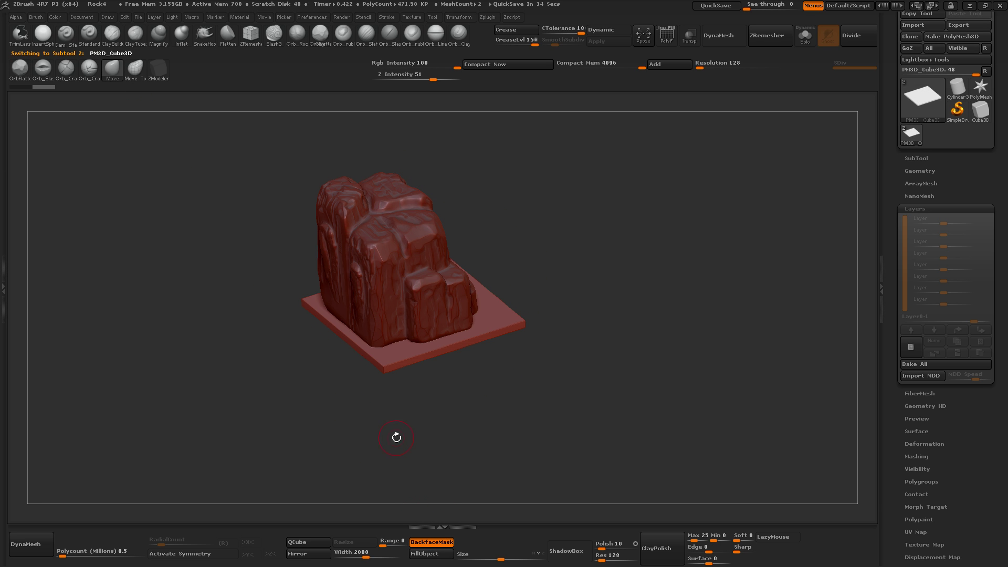
{"action": "left_click", "coordinate": [182, 33]}
Step: Mask then clear the plate, and DynaMesh at a lowered polycount of about 0.35 million
{"action": "left_click", "coordinate": [432, 542]}
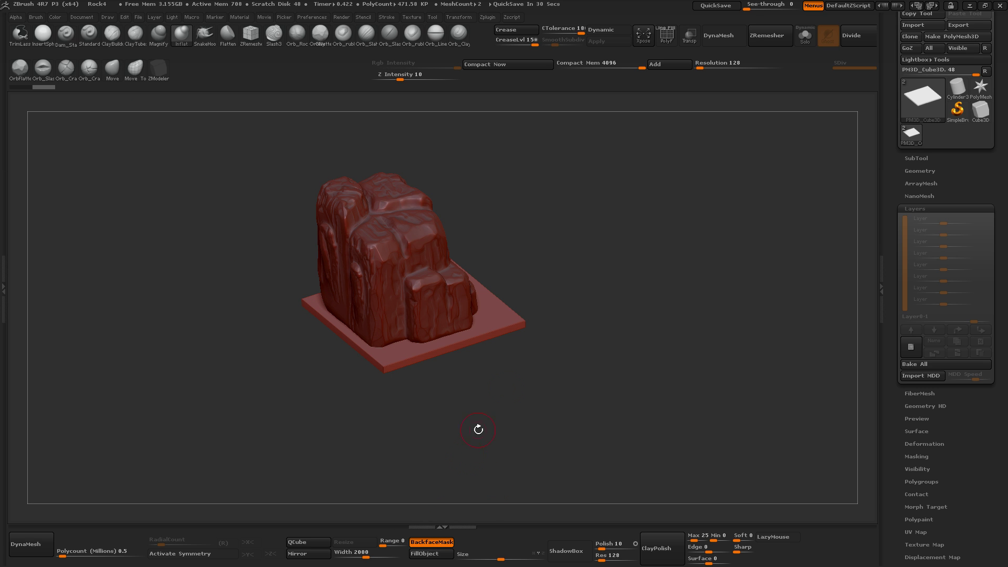
{"action": "mouse_move", "coordinate": [532, 382]}
{"action": "left_mouse_down", "text": "shift"}
{"action": "mouse_move", "coordinate": [563, 350]}
{"action": "mouse_move", "coordinate": [326, 339]}
{"action": "mouse_move", "coordinate": [309, 317]}
{"action": "mouse_move", "coordinate": [410, 405]}
{"action": "left_mouse_up", "text": "shift"}
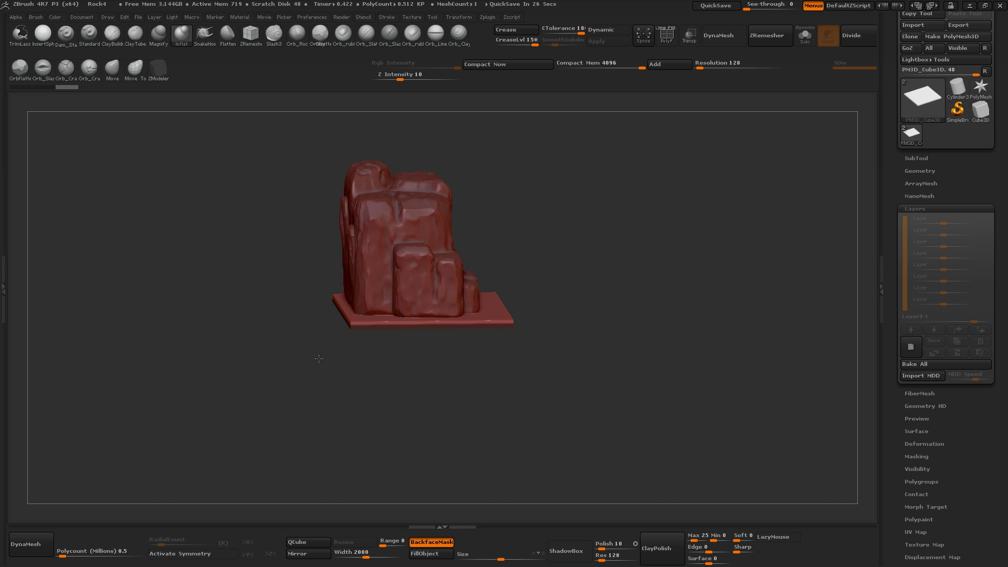
{"action": "left_click", "coordinate": [480, 352], "text": "ctrl"}
{"action": "left_click", "coordinate": [457, 384], "text": "ctrl"}
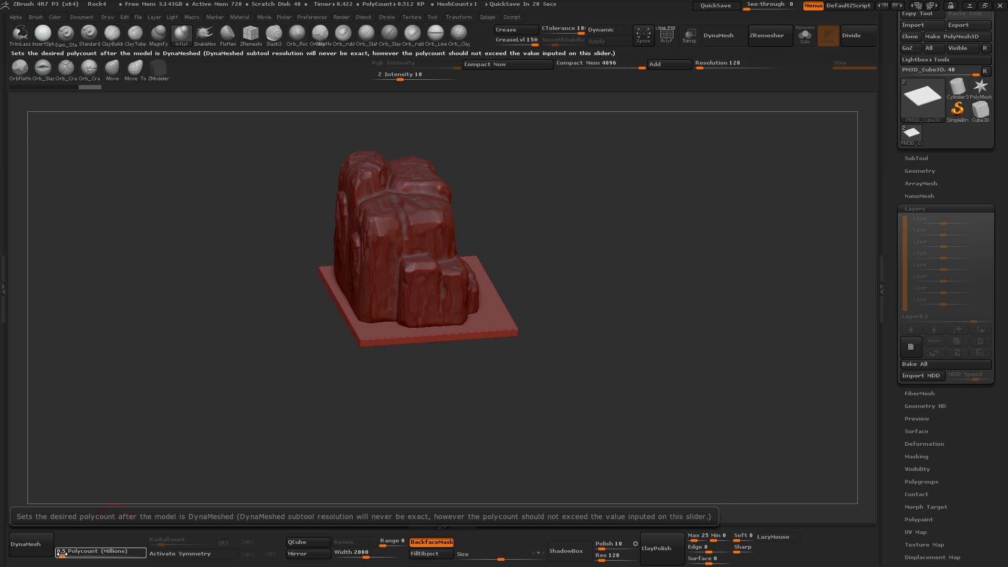
{"action": "left_click_drag", "start_coordinate": [63, 556], "coordinate": [57, 556]}
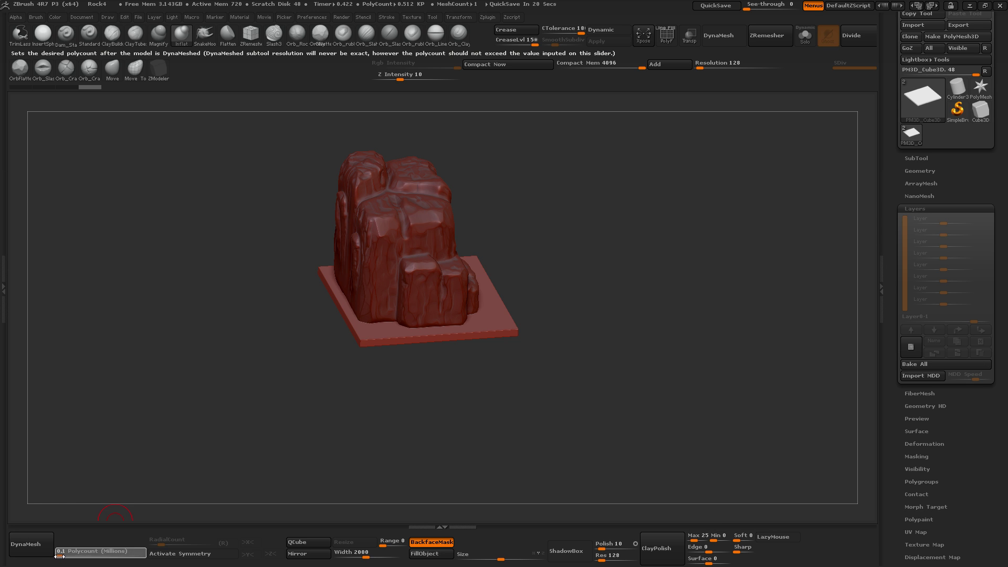
{"action": "left_click", "coordinate": [26, 544]}
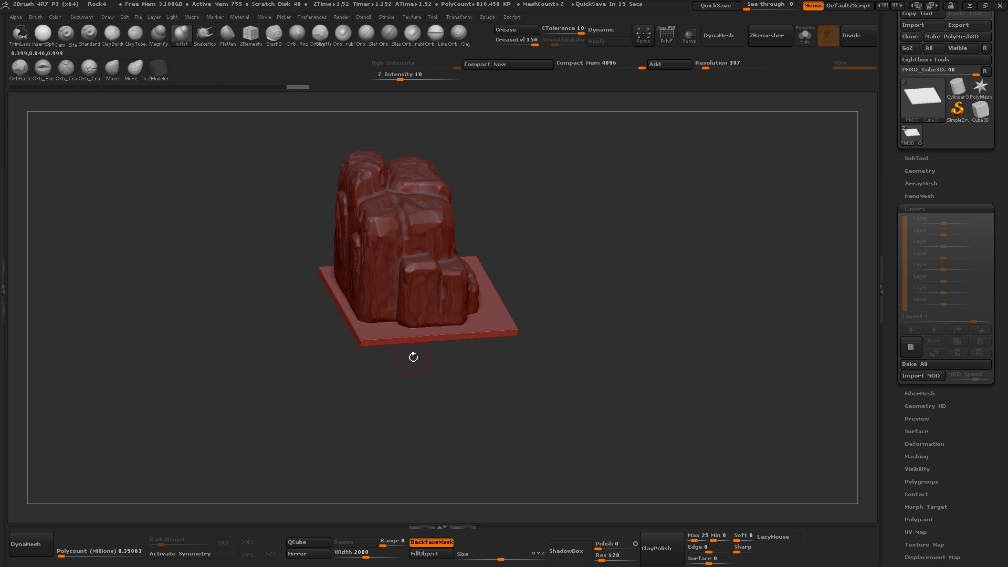
Step: Smooth the base plate around the rock's base and sculpt a crease beside it
{"action": "mouse_move", "coordinate": [452, 387]}
{"action": "left_mouse_down", "text": "shift"}
{"action": "mouse_move", "coordinate": [554, 352]}
{"action": "mouse_move", "coordinate": [315, 319]}
{"action": "mouse_move", "coordinate": [544, 221]}
{"action": "mouse_move", "coordinate": [537, 263]}
{"action": "left_mouse_up", "text": "shift"}
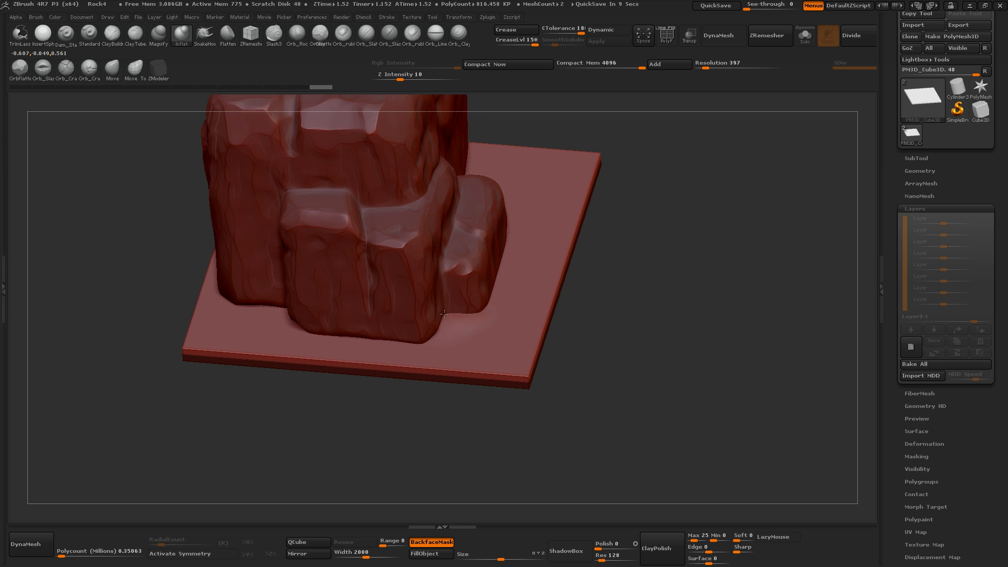
{"action": "mouse_move", "coordinate": [383, 345]}
{"action": "left_mouse_down"}
{"action": "mouse_move", "coordinate": [309, 331]}
{"action": "mouse_move", "coordinate": [230, 294]}
{"action": "left_mouse_up"}
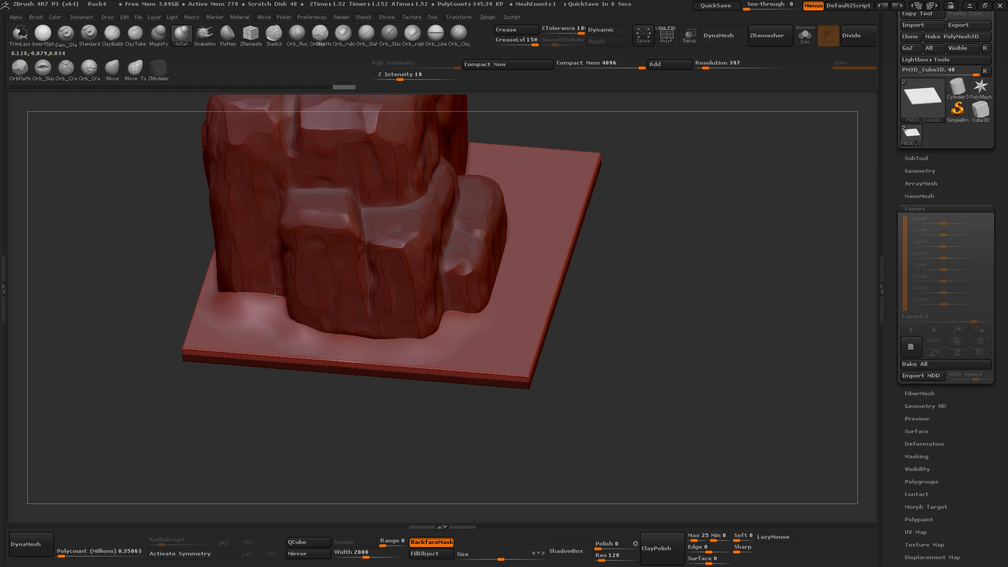
{"action": "mouse_move", "coordinate": [291, 378]}
{"action": "left_mouse_down"}
{"action": "mouse_move", "coordinate": [287, 394]}
{"action": "mouse_move", "coordinate": [298, 321]}
{"action": "mouse_move", "coordinate": [378, 332]}
{"action": "left_mouse_up"}
{"action": "mouse_move", "coordinate": [522, 247]}
{"action": "left_mouse_down"}
{"action": "mouse_move", "coordinate": [420, 336]}
{"action": "mouse_move", "coordinate": [461, 285]}
{"action": "left_mouse_up"}
{"action": "left_click_drag", "start_coordinate": [578, 231], "coordinate": [594, 227]}
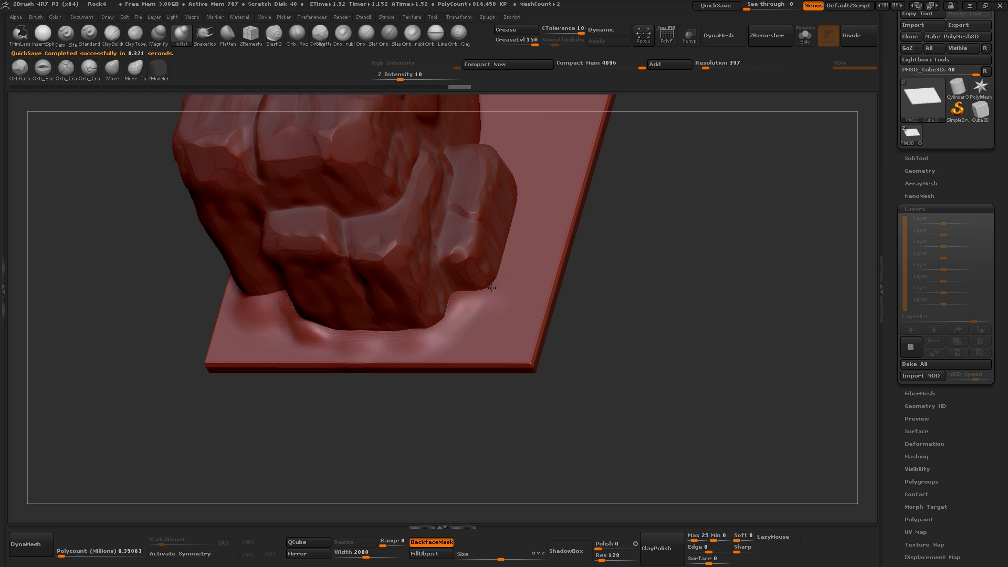
{"action": "left_click_drag", "start_coordinate": [473, 302], "coordinate": [511, 237]}
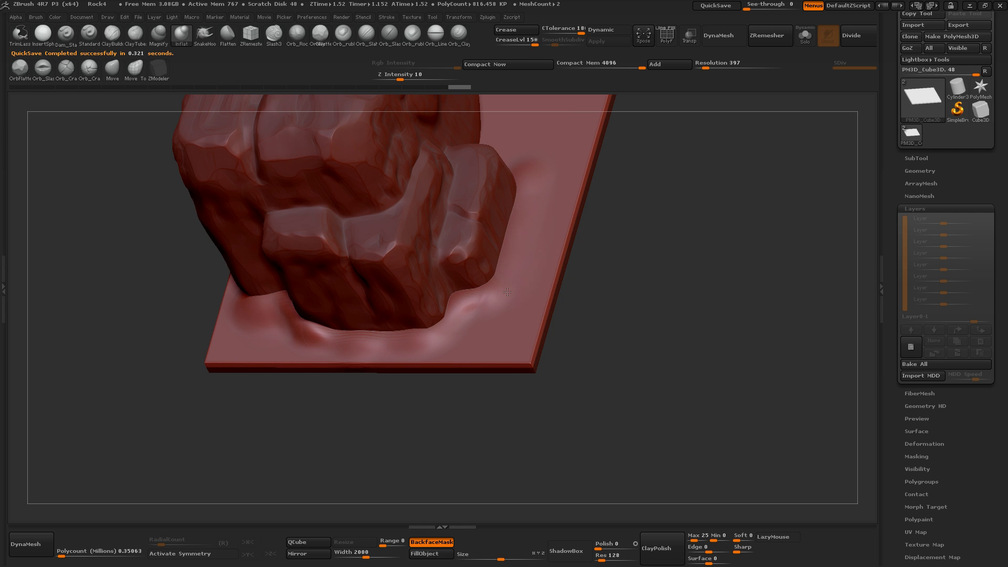
{"action": "mouse_move", "coordinate": [507, 292]}
{"action": "left_mouse_down"}
{"action": "mouse_move", "coordinate": [473, 315]}
{"action": "mouse_move", "coordinate": [457, 285]}
{"action": "mouse_move", "coordinate": [476, 303]}
{"action": "left_mouse_up"}
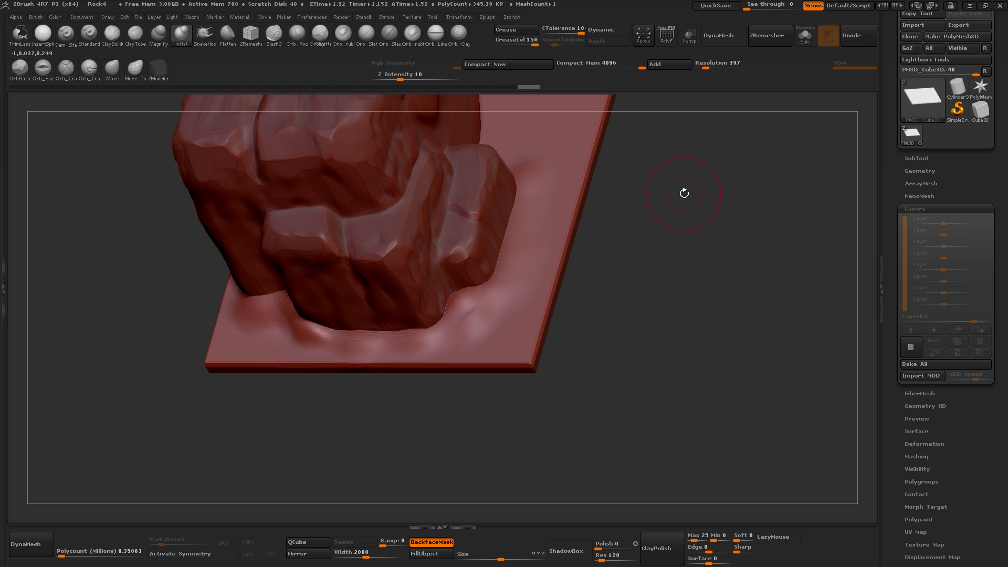
Step: Build a footing ridge along the rock's base on the plate
{"action": "mouse_move", "coordinate": [680, 198]}
{"action": "left_mouse_down"}
{"action": "mouse_move", "coordinate": [694, 247]}
{"action": "mouse_move", "coordinate": [541, 387]}
{"action": "mouse_move", "coordinate": [554, 241]}
{"action": "mouse_move", "coordinate": [448, 442]}
{"action": "mouse_move", "coordinate": [402, 373]}
{"action": "left_mouse_up"}
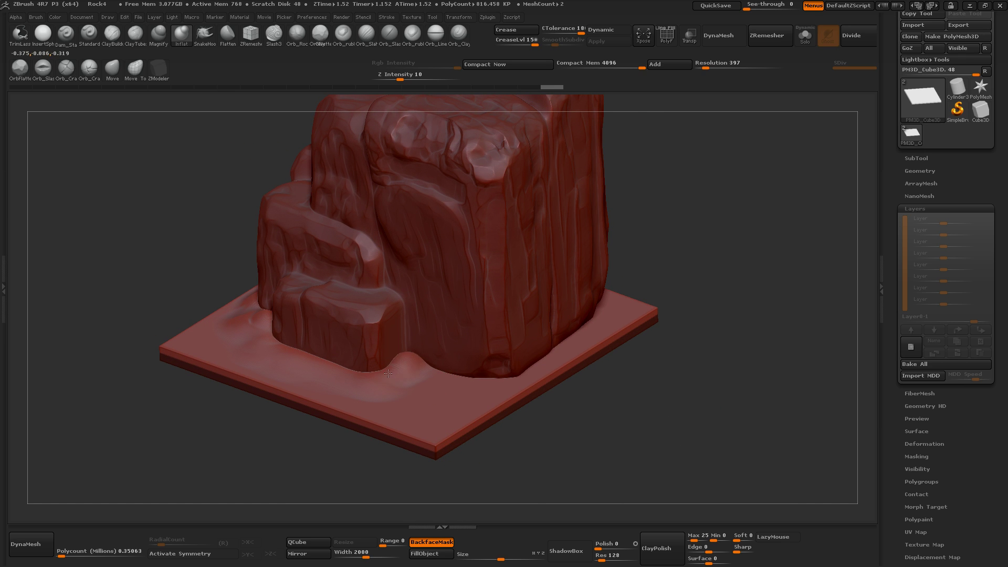
{"action": "mouse_move", "coordinate": [389, 374]}
{"action": "left_mouse_down"}
{"action": "mouse_move", "coordinate": [510, 373]}
{"action": "mouse_move", "coordinate": [583, 326]}
{"action": "left_mouse_up"}
{"action": "left_click_drag", "start_coordinate": [656, 231], "coordinate": [626, 271]}
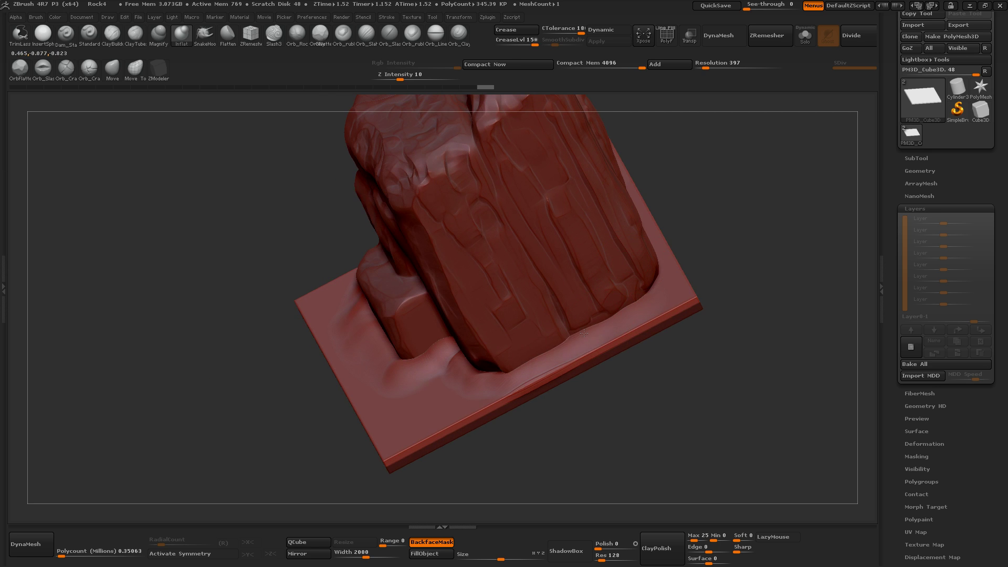
{"action": "left_click_drag", "start_coordinate": [584, 333], "coordinate": [665, 272]}
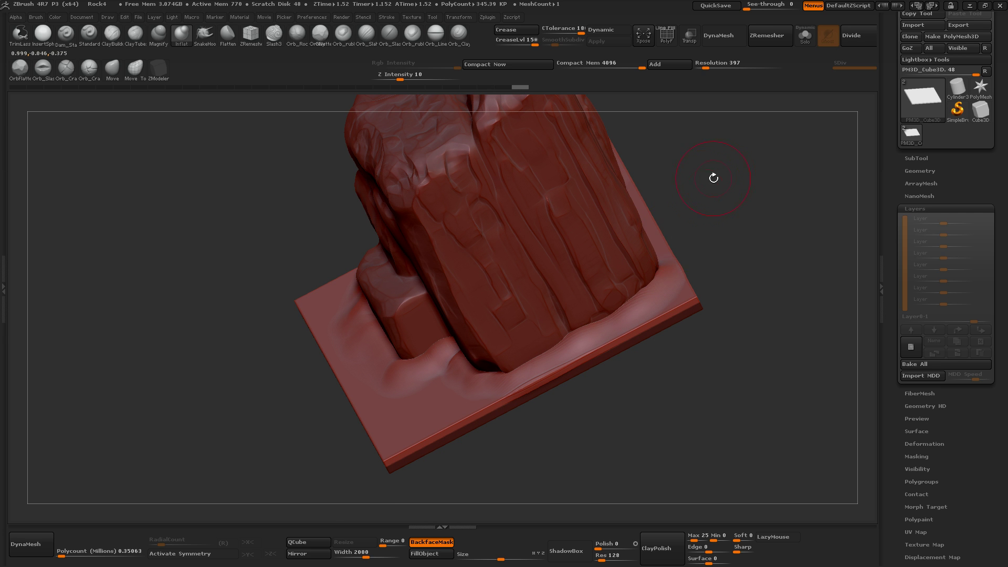
{"action": "mouse_move", "coordinate": [712, 176]}
{"action": "left_mouse_down"}
{"action": "mouse_move", "coordinate": [599, 268]}
{"action": "mouse_move", "coordinate": [611, 281]}
{"action": "mouse_move", "coordinate": [535, 328]}
{"action": "left_mouse_up"}
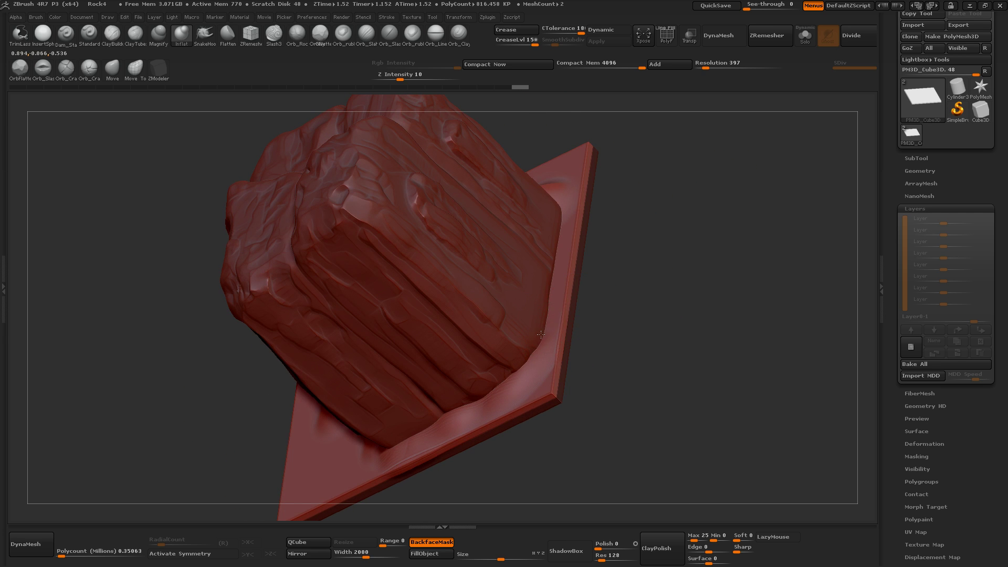
{"action": "left_click_drag", "start_coordinate": [614, 210], "coordinate": [548, 202]}
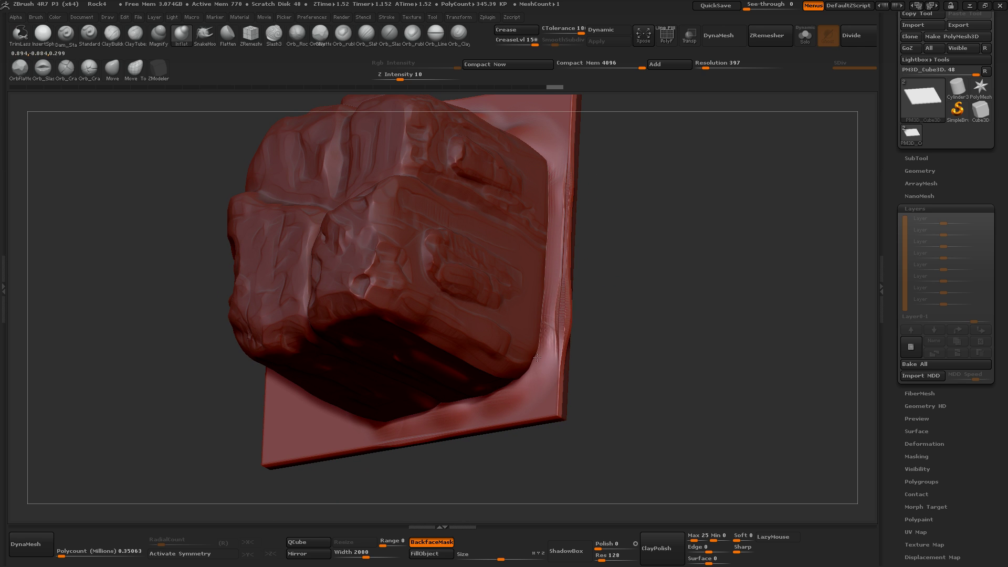
Step: Raise the brush's Z Intensity to 41
{"action": "key", "text": "ctrl"}
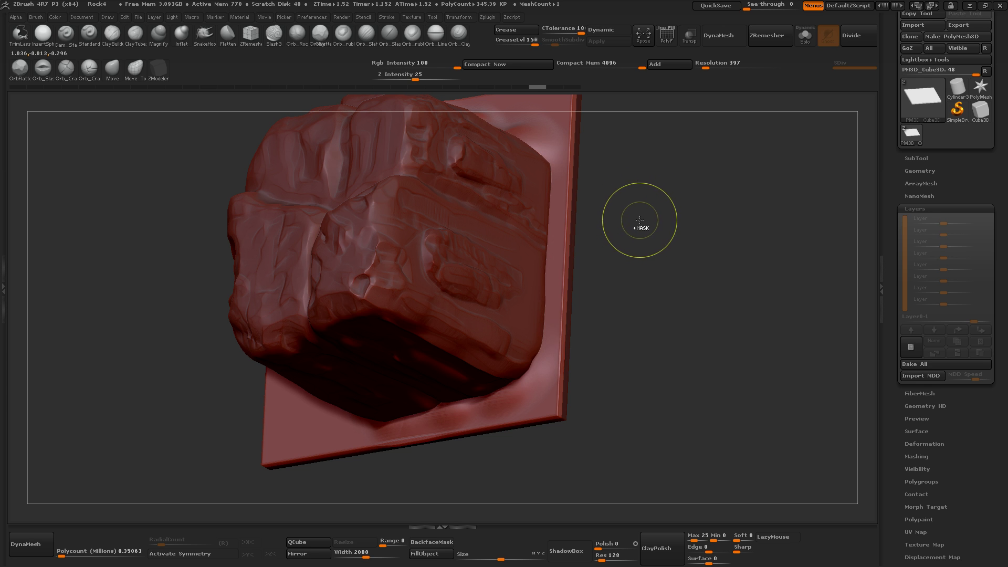
{"action": "key", "text": "space"}
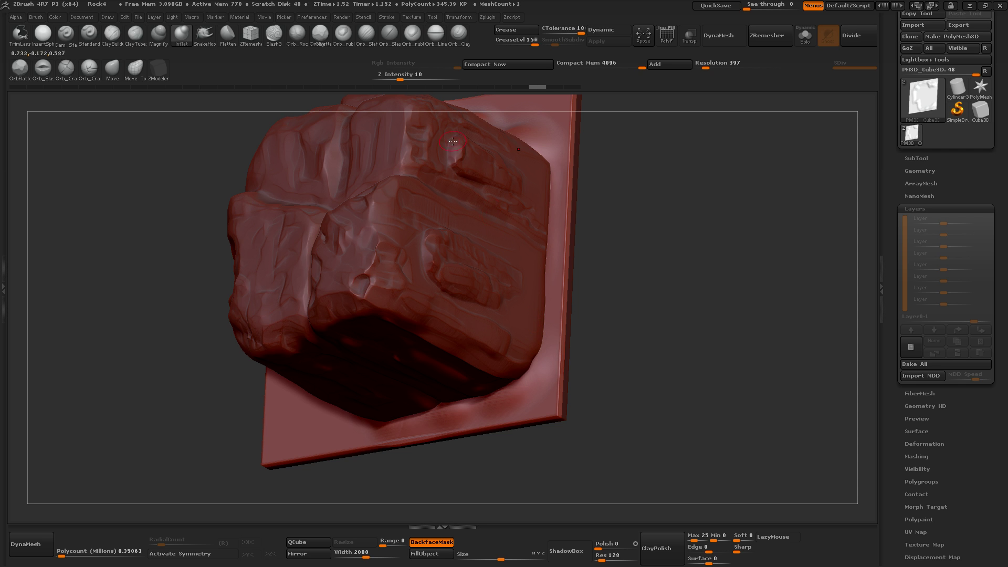
{"action": "key", "text": "u"}
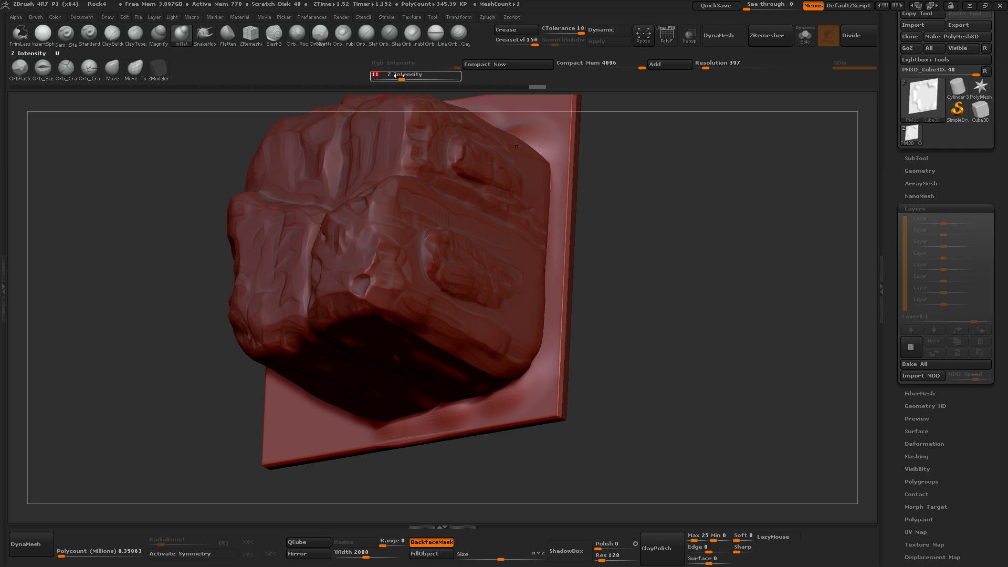
{"action": "left_click_drag", "start_coordinate": [472, 132], "coordinate": [487, 129]}
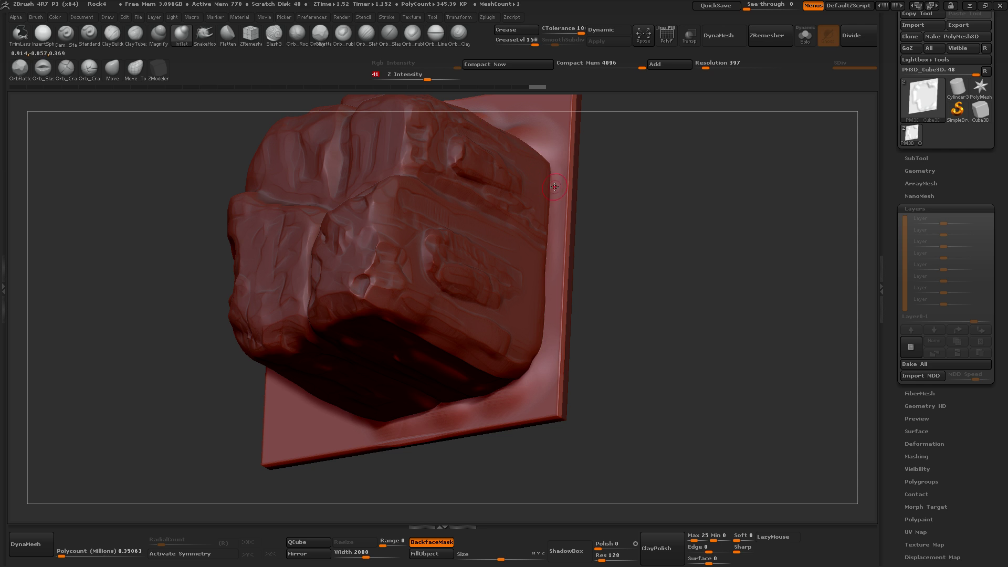
Step: Build and smooth a bump along the rock's right edge, then DynaMesh the model
{"action": "mouse_move", "coordinate": [546, 152]}
{"action": "left_mouse_down"}
{"action": "mouse_move", "coordinate": [553, 210]}
{"action": "mouse_move", "coordinate": [539, 356]}
{"action": "mouse_move", "coordinate": [547, 180]}
{"action": "left_mouse_up"}
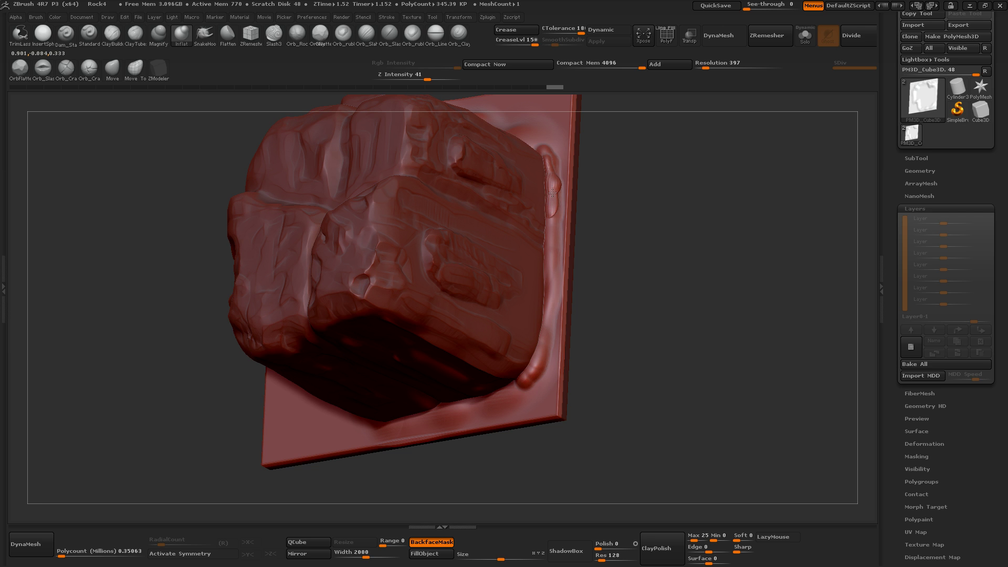
{"action": "left_click_drag", "start_coordinate": [547, 180], "coordinate": [556, 190], "text": "shift"}
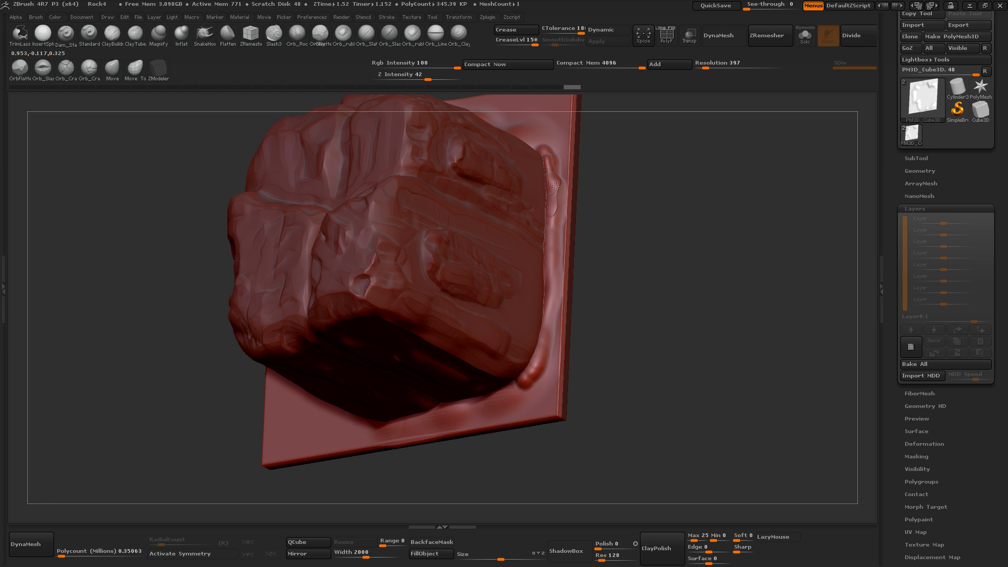
{"action": "mouse_move", "coordinate": [611, 164]}
{"action": "left_mouse_down", "text": "alt"}
{"action": "mouse_move", "coordinate": [646, 205]}
{"action": "mouse_move", "coordinate": [640, 181]}
{"action": "mouse_move", "coordinate": [555, 200]}
{"action": "left_mouse_up", "text": "alt"}
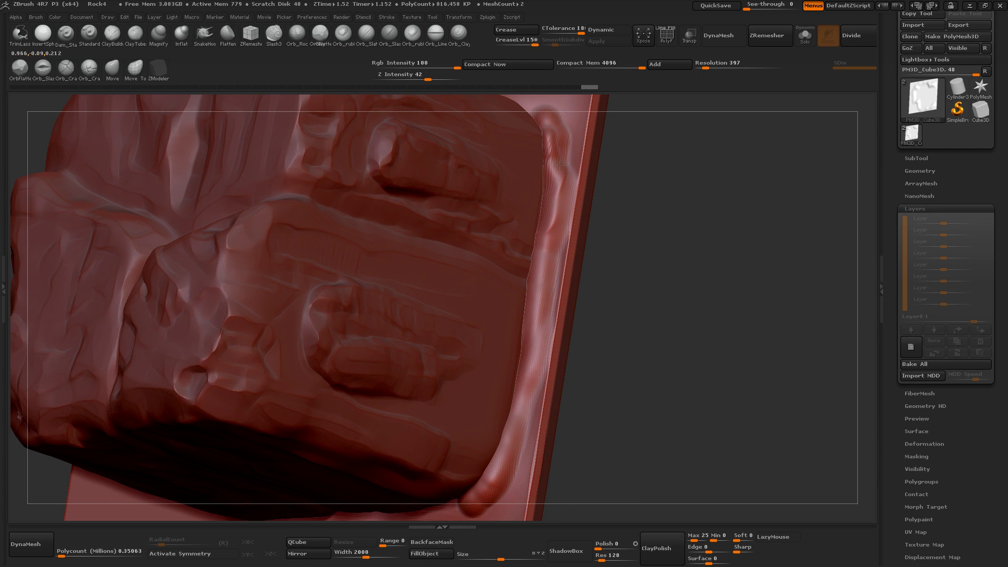
{"action": "left_click_drag", "start_coordinate": [625, 214], "coordinate": [508, 402]}
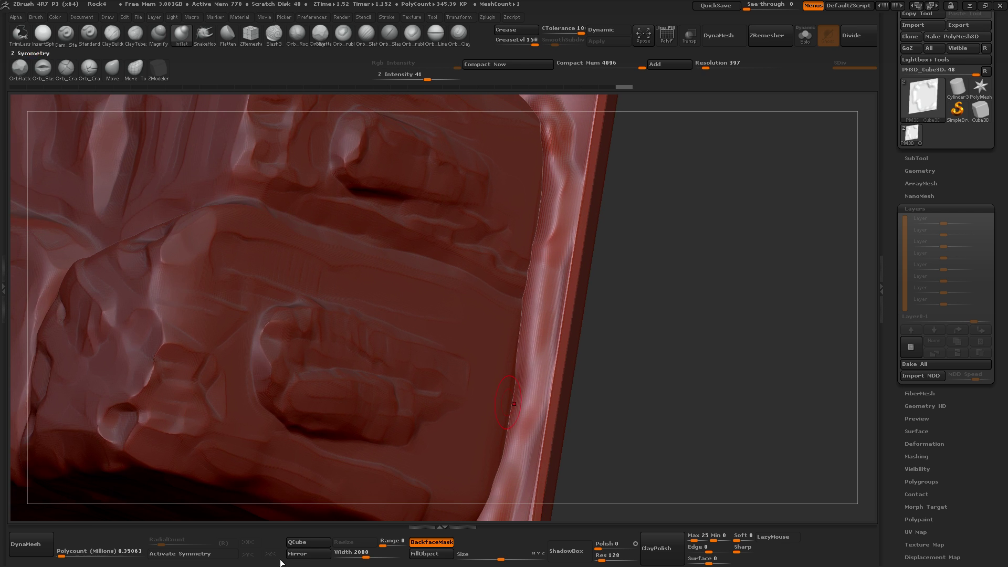
{"action": "left_click", "coordinate": [25, 544]}
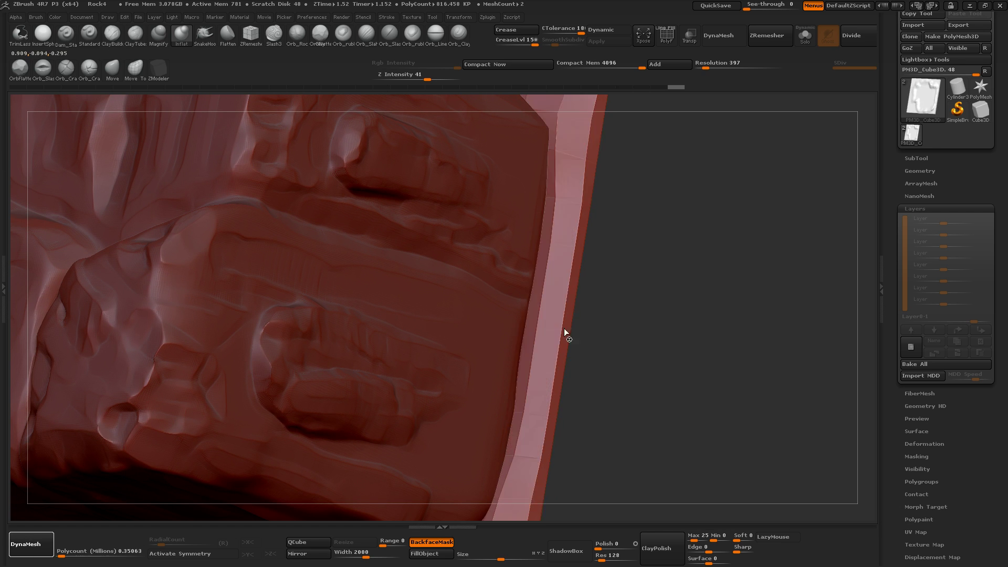
{"action": "left_click_drag", "start_coordinate": [635, 304], "coordinate": [646, 178]}
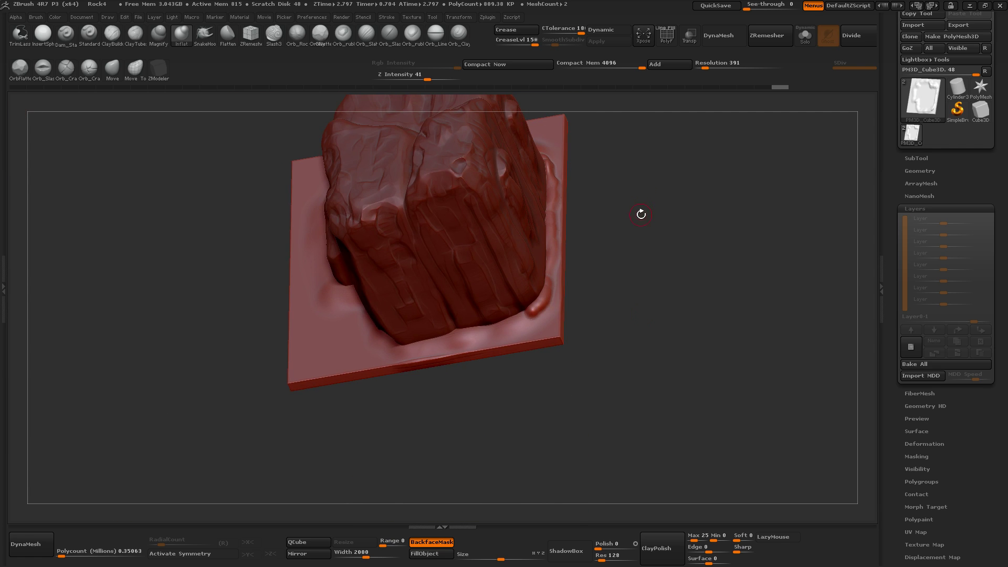
Step: Switch to the clay brush and lower its Draw Size for footing work
{"action": "left_click_drag", "start_coordinate": [641, 214], "coordinate": [604, 265]}
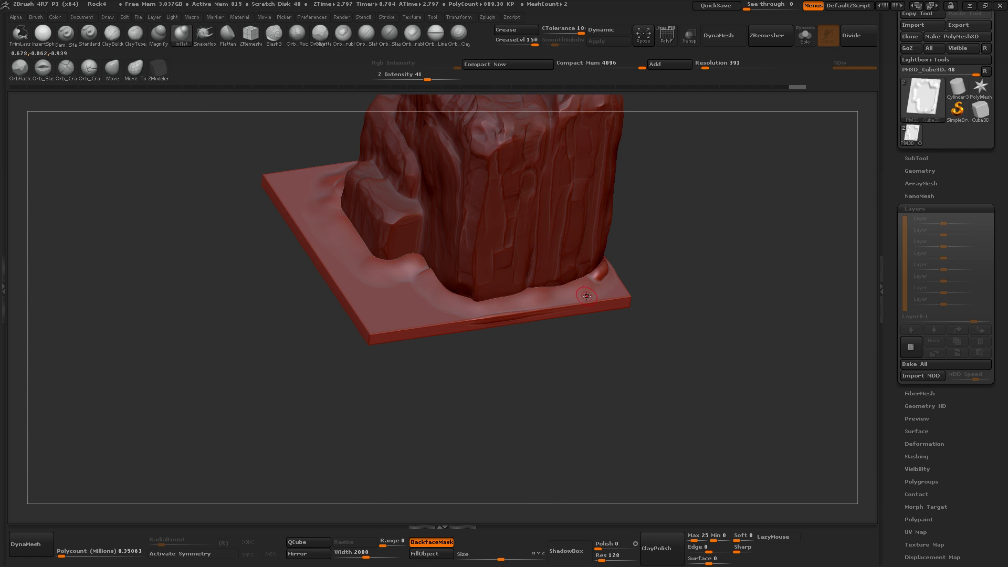
{"action": "key", "text": "b"}
{"action": "left_click_drag", "start_coordinate": [631, 337], "coordinate": [648, 405], "text": "alt"}
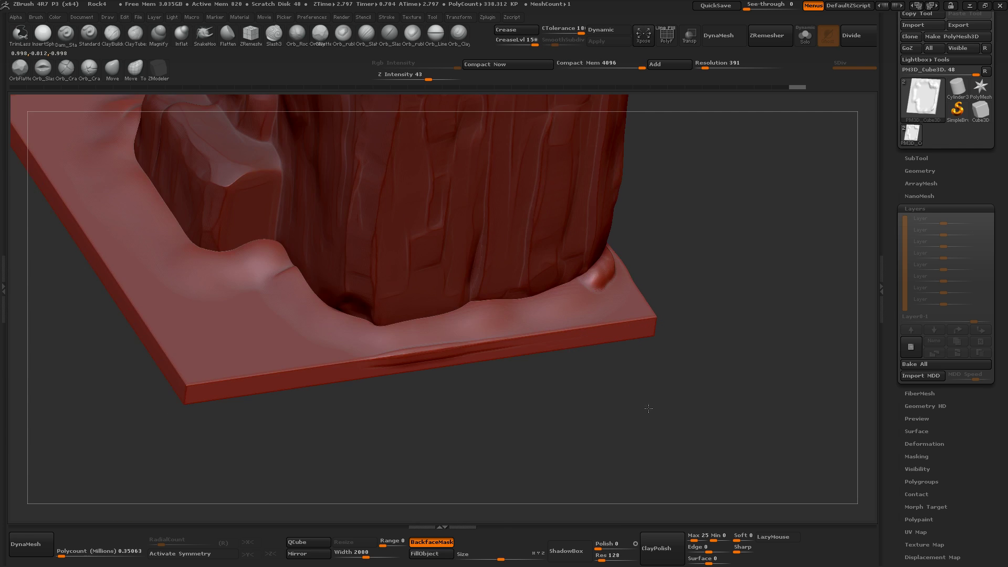
{"action": "right_click", "coordinate": [676, 339]}
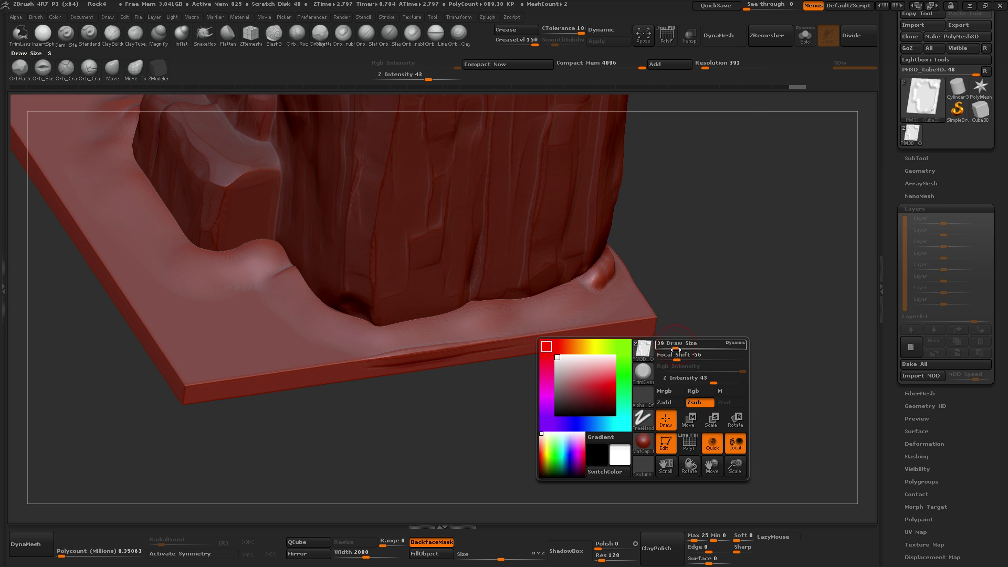
{"action": "left_click_drag", "start_coordinate": [694, 263], "coordinate": [684, 274]}
{"action": "right_click", "coordinate": [693, 274]}
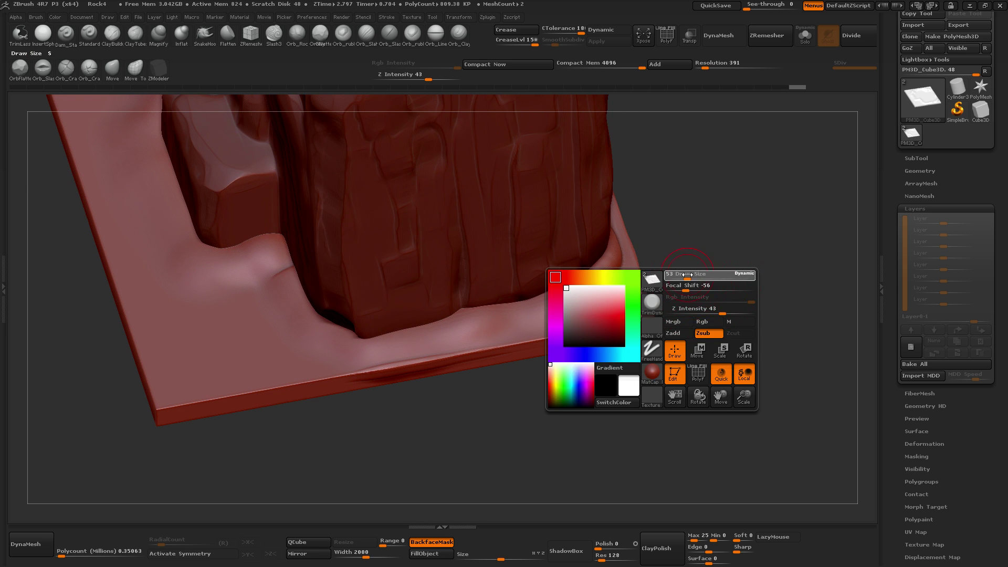
Step: Add small bulges at the rock's footing, undoing one stray dab
{"action": "left_click_drag", "start_coordinate": [612, 291], "coordinate": [598, 266]}
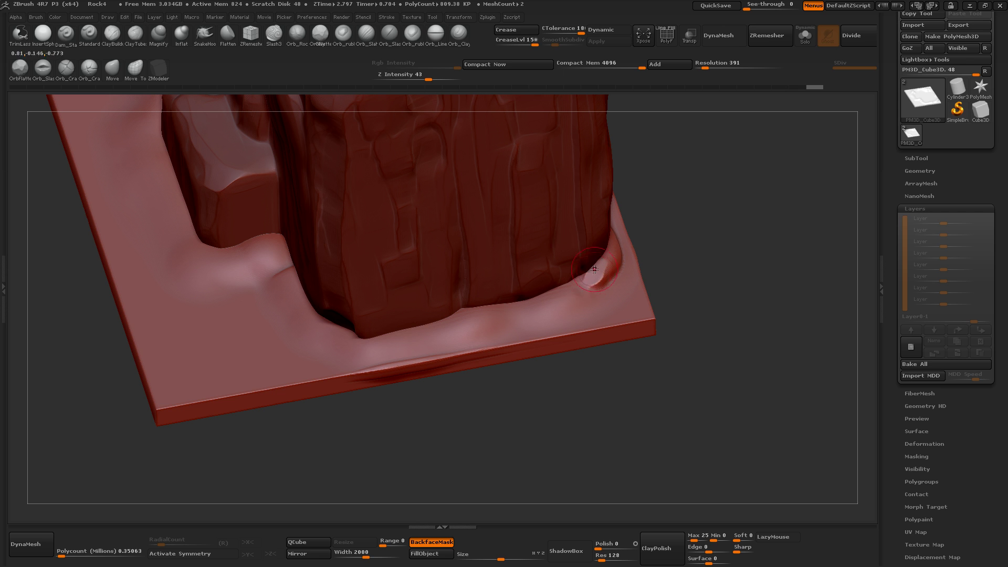
{"action": "left_click_drag", "start_coordinate": [525, 378], "coordinate": [356, 320]}
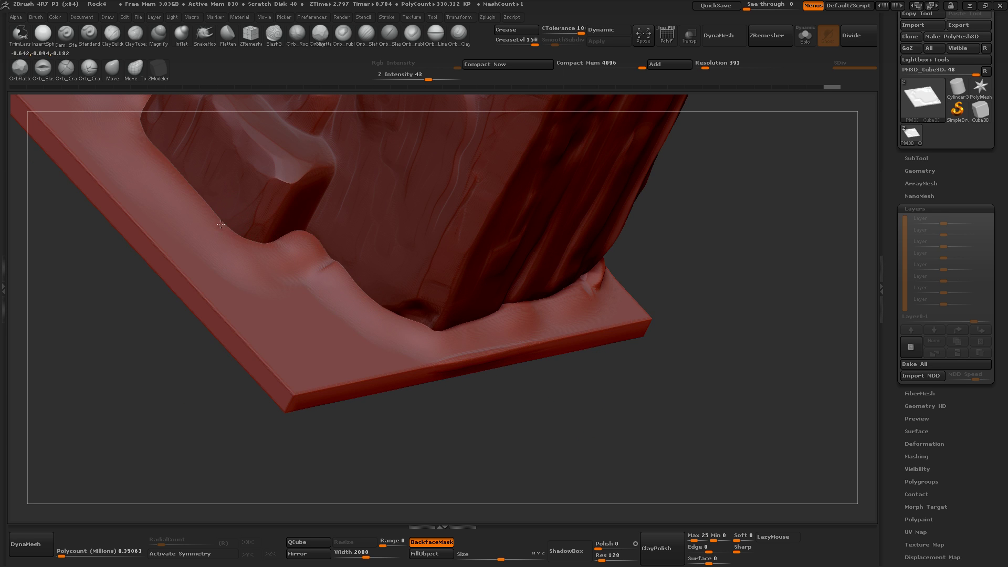
{"action": "left_click", "coordinate": [220, 225]}
{"action": "key", "text": "ctrl+z"}
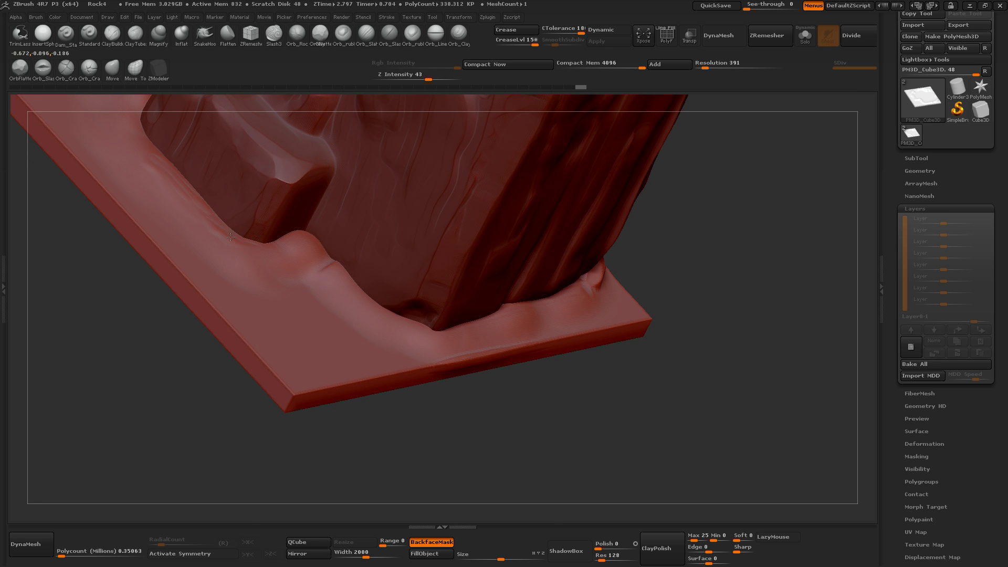
{"action": "left_click_drag", "start_coordinate": [316, 251], "coordinate": [370, 302]}
{"action": "mouse_move", "coordinate": [185, 412]}
{"action": "left_mouse_down"}
{"action": "mouse_move", "coordinate": [158, 401]}
{"action": "mouse_move", "coordinate": [295, 412]}
{"action": "mouse_move", "coordinate": [238, 333]}
{"action": "left_mouse_up"}
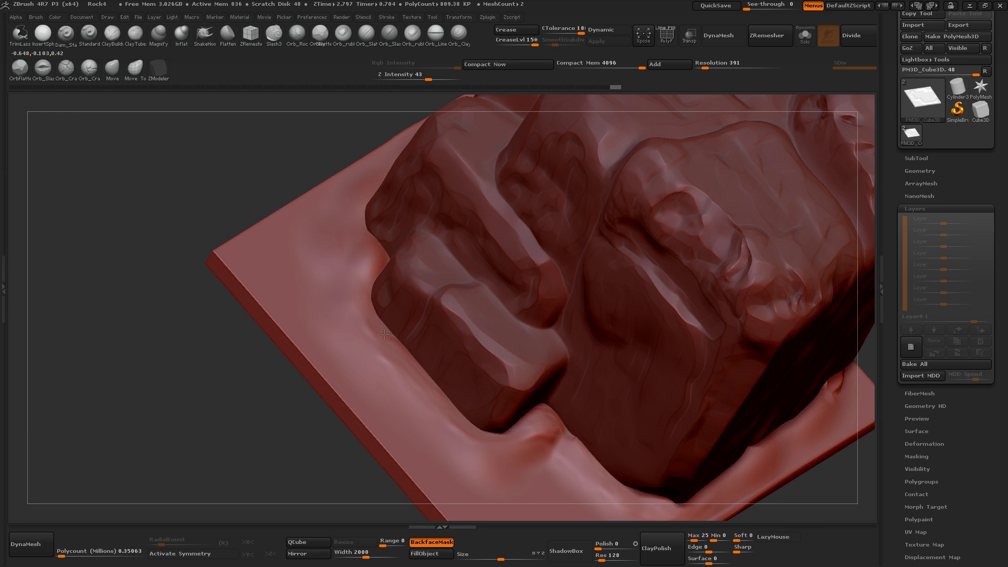
Step: Add small rounded bumps and roughen the plate along the rock's front seam
{"action": "left_click_drag", "start_coordinate": [372, 257], "coordinate": [349, 271]}
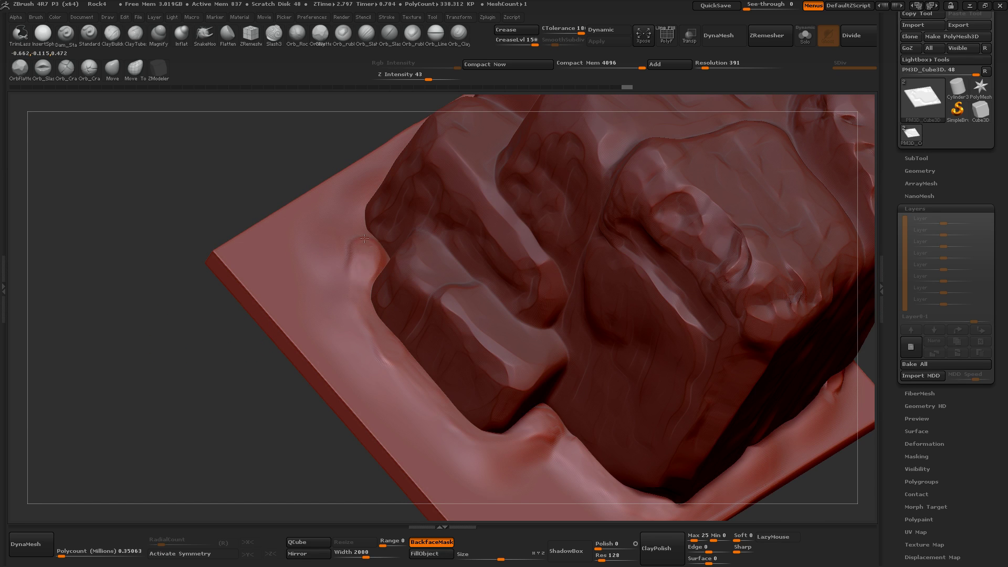
{"action": "left_click_drag", "start_coordinate": [263, 210], "coordinate": [257, 194]}
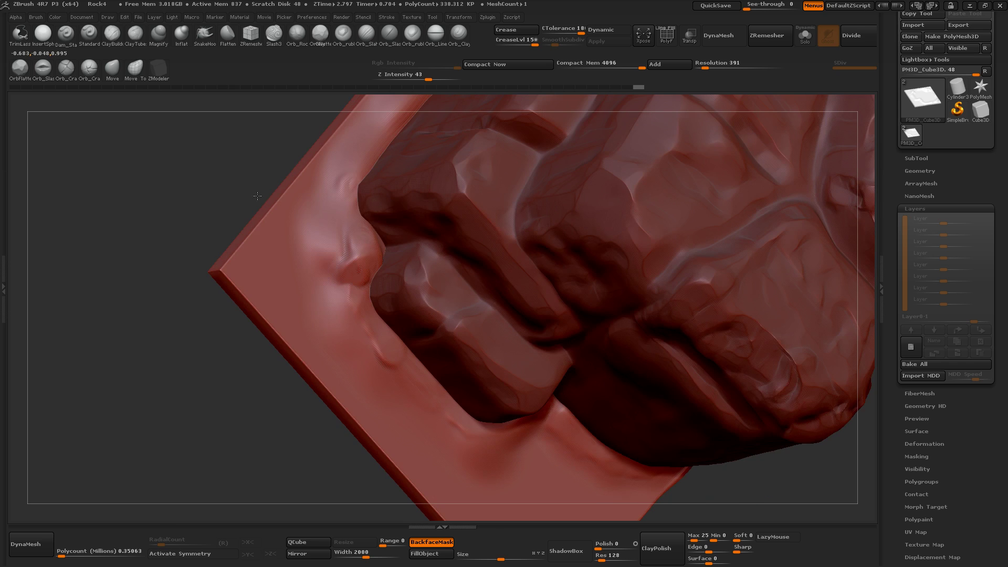
{"action": "left_click_drag", "start_coordinate": [257, 158], "coordinate": [254, 336]}
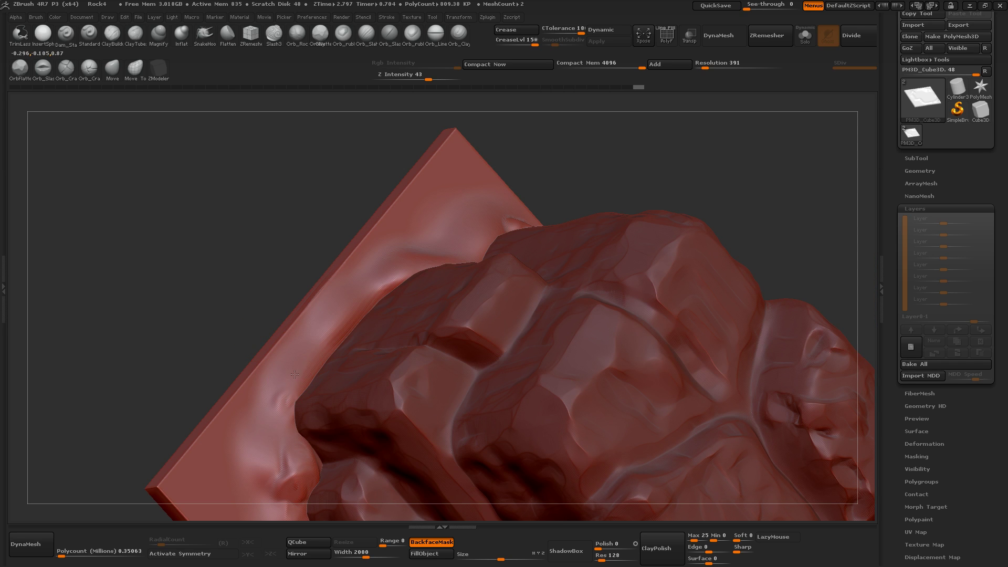
{"action": "left_click_drag", "start_coordinate": [323, 340], "coordinate": [321, 344]}
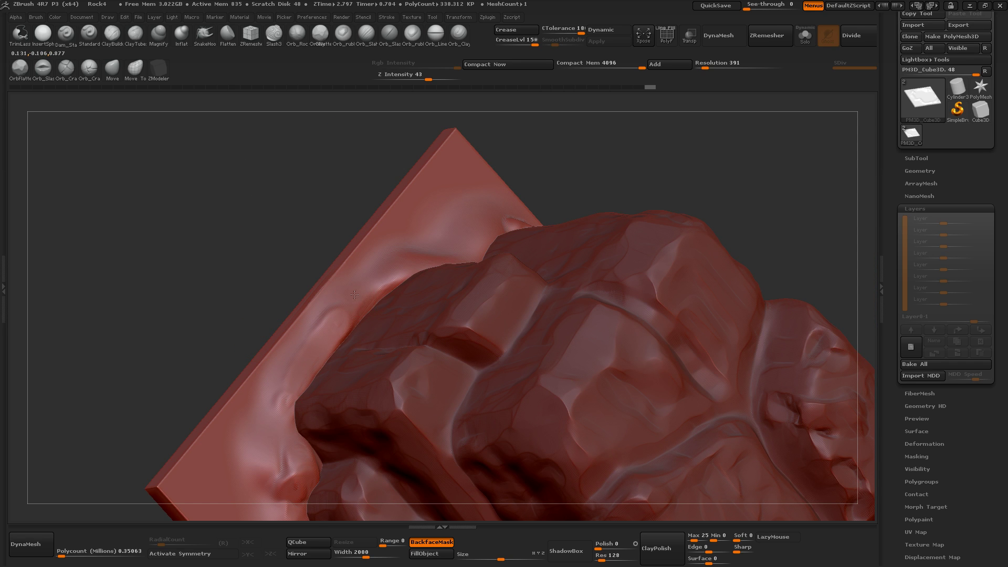
{"action": "left_click_drag", "start_coordinate": [360, 318], "coordinate": [386, 281]}
{"action": "mouse_move", "coordinate": [540, 162]}
{"action": "left_mouse_down"}
{"action": "mouse_move", "coordinate": [549, 158]}
{"action": "mouse_move", "coordinate": [277, 298]}
{"action": "mouse_move", "coordinate": [304, 365]}
{"action": "mouse_move", "coordinate": [711, 193]}
{"action": "mouse_move", "coordinate": [635, 205]}
{"action": "mouse_move", "coordinate": [592, 241]}
{"action": "mouse_move", "coordinate": [645, 274]}
{"action": "mouse_move", "coordinate": [617, 308]}
{"action": "mouse_move", "coordinate": [641, 225]}
{"action": "left_mouse_up"}
Step: Flatten the base bumps and re-sculpt the ridge into a rounded footing bulge at the rock's corner
{"action": "left_click_drag", "start_coordinate": [196, 377], "coordinate": [242, 370]}
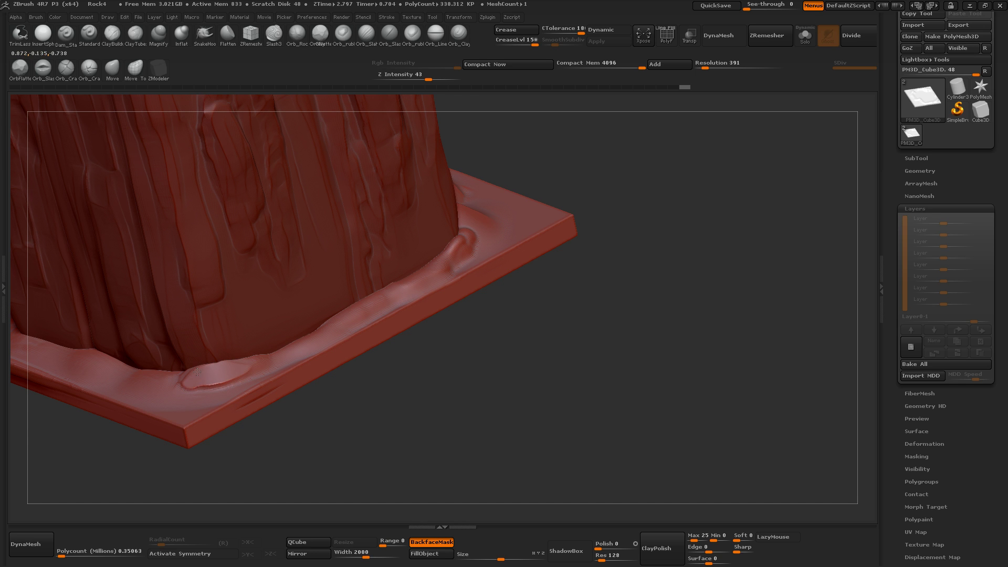
{"action": "left_click_drag", "start_coordinate": [457, 344], "coordinate": [425, 358]}
{"action": "left_click_drag", "start_coordinate": [313, 356], "coordinate": [278, 363]}
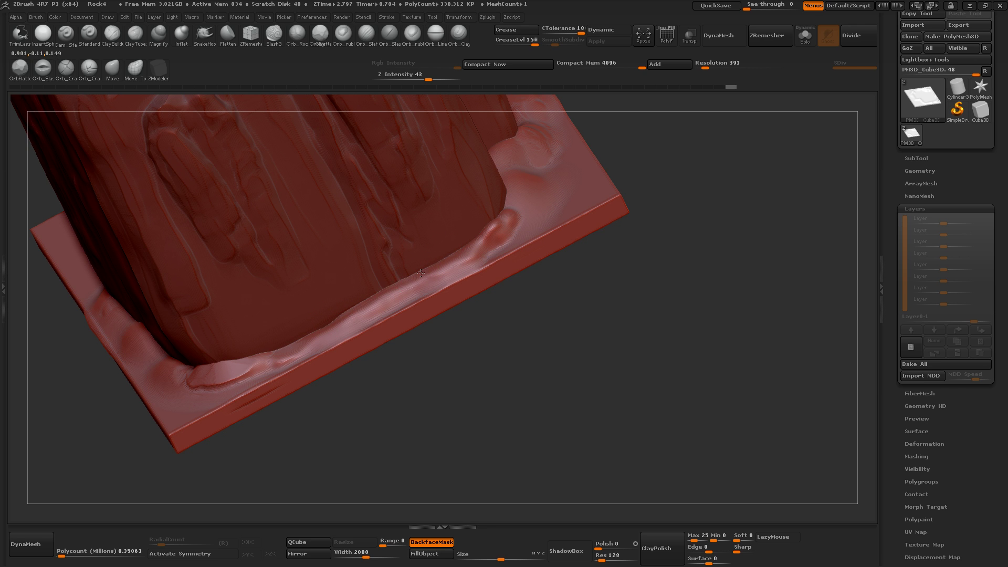
{"action": "mouse_move", "coordinate": [426, 270]}
{"action": "left_mouse_down"}
{"action": "mouse_move", "coordinate": [378, 300]}
{"action": "mouse_move", "coordinate": [519, 208]}
{"action": "left_mouse_up"}
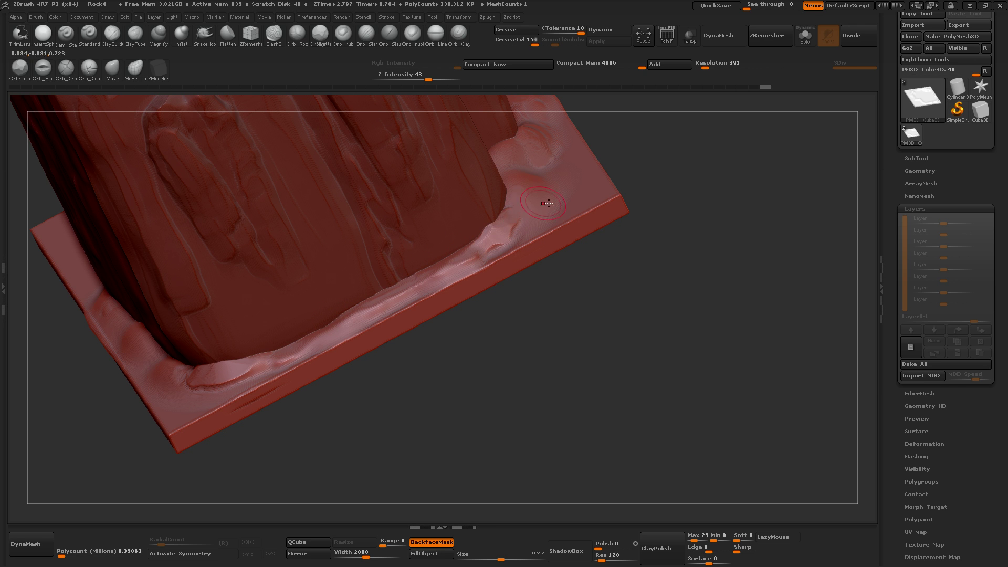
{"action": "left_click_drag", "start_coordinate": [577, 274], "coordinate": [551, 315]}
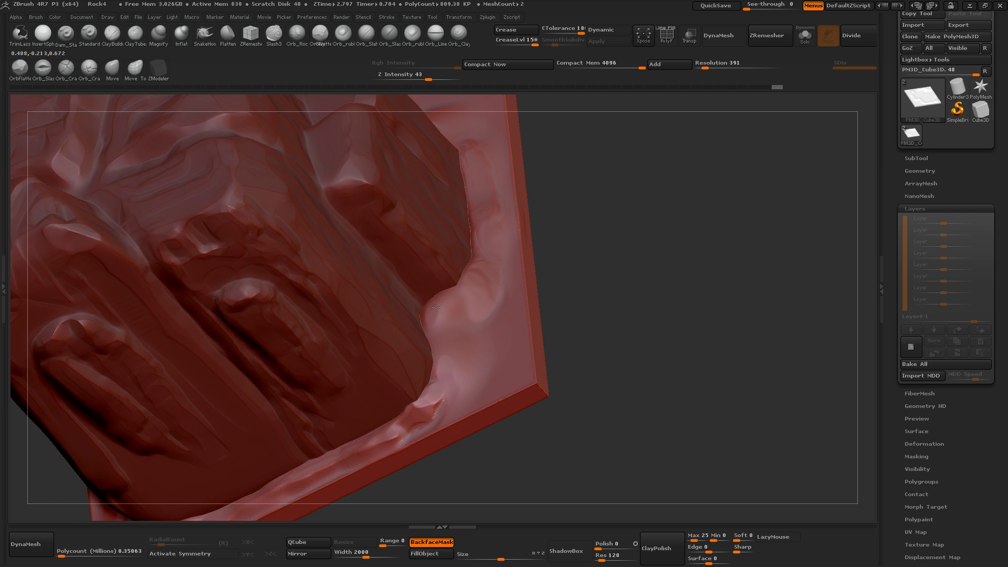
{"action": "mouse_move", "coordinate": [440, 318]}
{"action": "left_mouse_down"}
{"action": "mouse_move", "coordinate": [428, 302]}
{"action": "mouse_move", "coordinate": [438, 313]}
{"action": "mouse_move", "coordinate": [454, 302]}
{"action": "mouse_move", "coordinate": [461, 367]}
{"action": "mouse_move", "coordinate": [479, 367]}
{"action": "mouse_move", "coordinate": [473, 343]}
{"action": "left_mouse_up"}
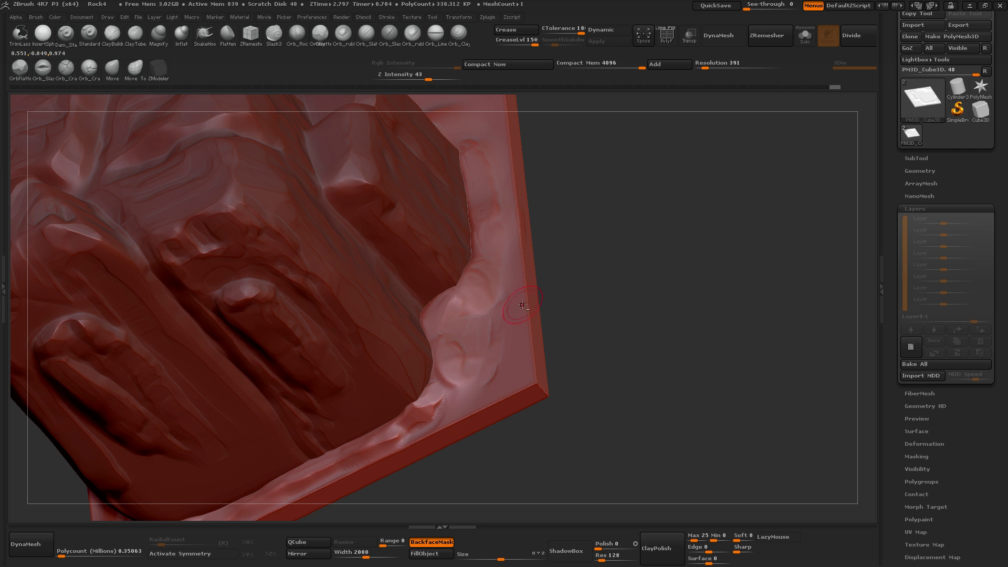
{"action": "mouse_move", "coordinate": [604, 236]}
{"action": "left_mouse_down"}
{"action": "mouse_move", "coordinate": [654, 186]}
{"action": "mouse_move", "coordinate": [604, 173]}
{"action": "left_mouse_up"}
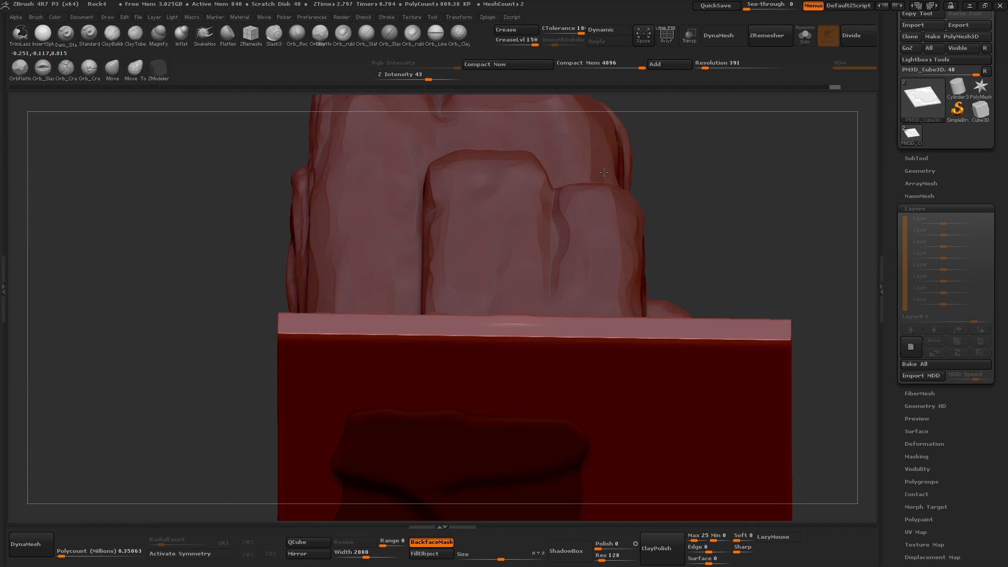
Step: Step through undo/redo history to compare the footing before and after, keeping the sculpted version
{"action": "left_click_drag", "start_coordinate": [604, 173], "coordinate": [514, 250]}
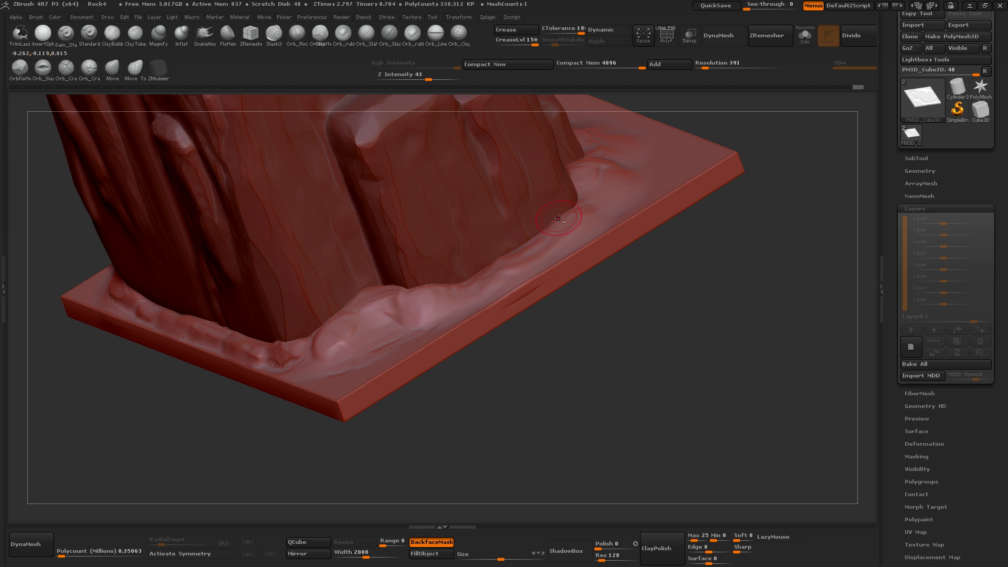
{"action": "key", "text": "ctrl+z"}
{"action": "key", "text": "ctrl+shift+z"}
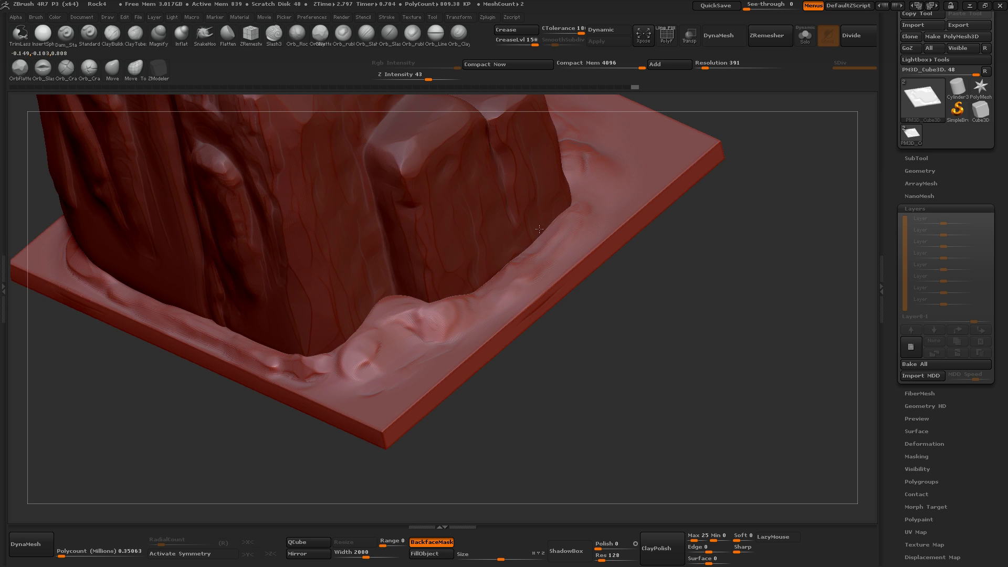
{"action": "key", "text": "ctrl+shift+z"}
{"action": "key", "text": "ctrl+shift+z"}
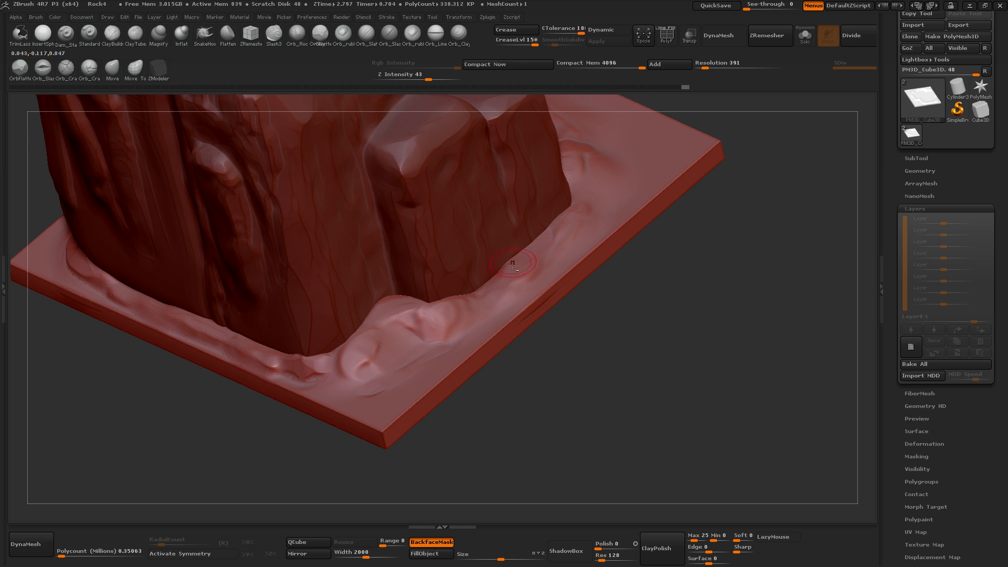
{"action": "key", "text": "ctrl+shift+z"}
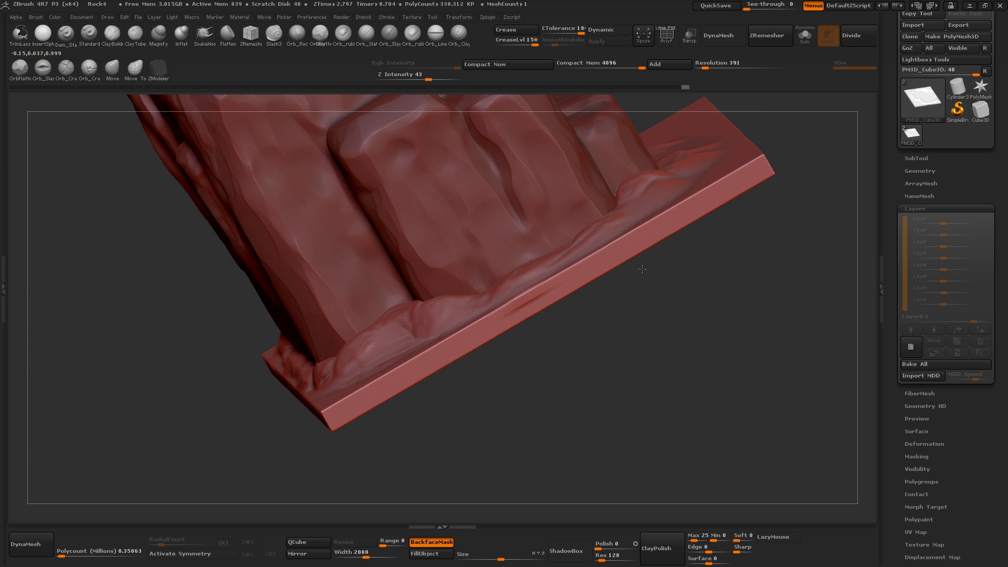
{"action": "key", "text": "ctrl+shift+z"}
{"action": "key", "text": "ctrl+shift+z"}
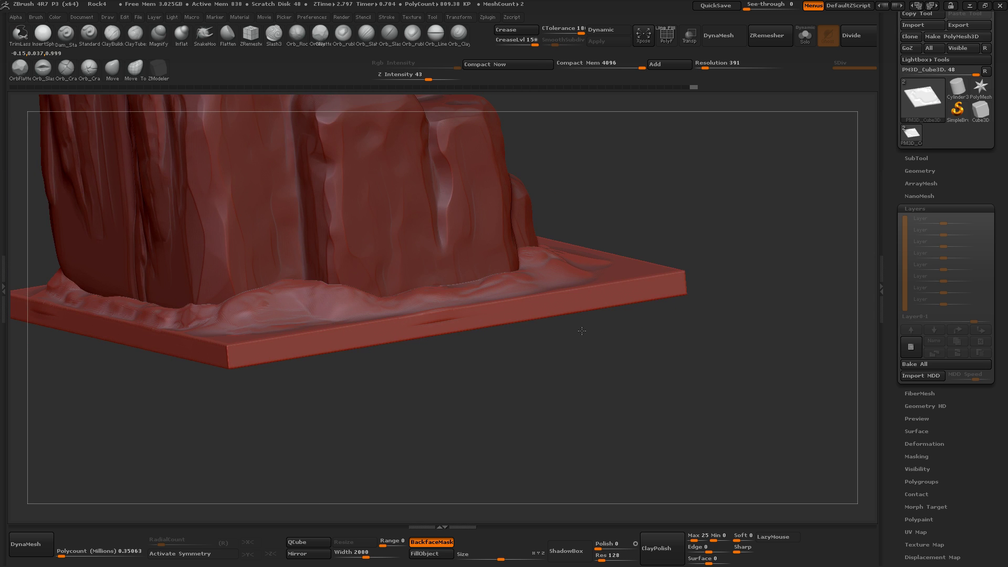
{"action": "left_click_drag", "start_coordinate": [582, 331], "coordinate": [584, 393]}
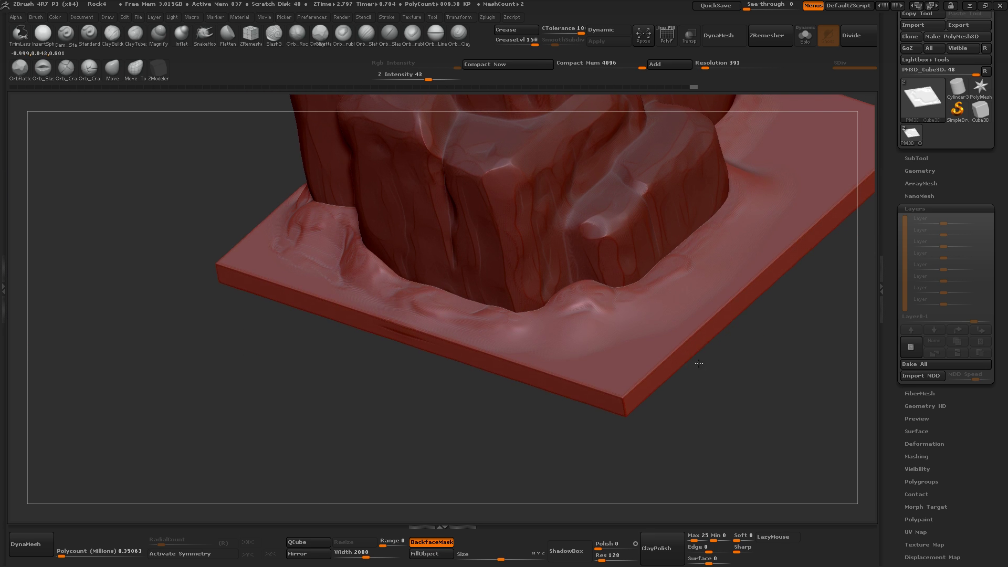
{"action": "key", "text": "ctrl+shift+z"}
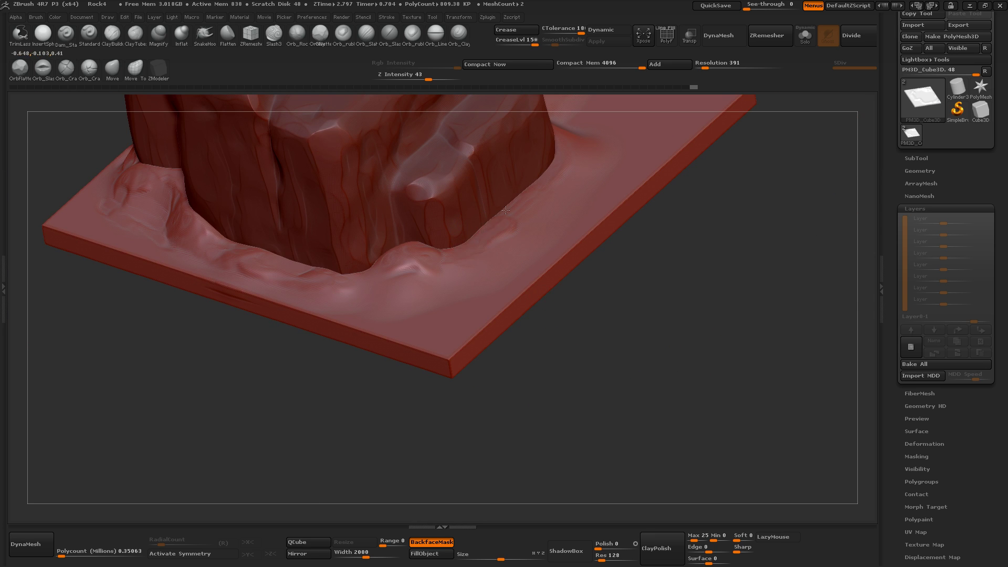
{"action": "key", "text": "ctrl+shift+z"}
{"action": "key", "text": "ctrl+shift+z"}
{"action": "key", "text": "ctrl+shift+z"}
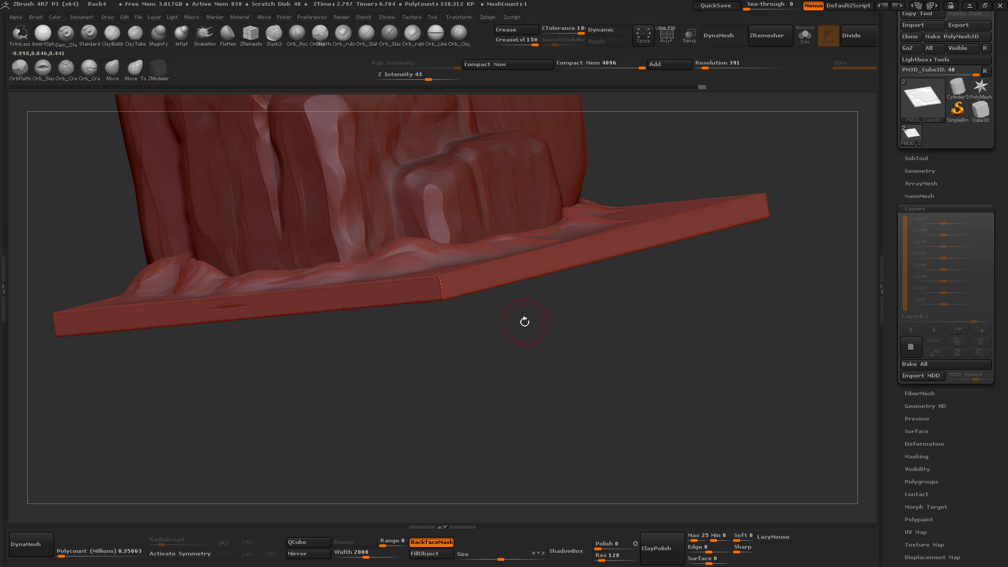
{"action": "key", "text": "ctrl+z"}
Step: Lightly touch up the rock's lower edge
{"action": "mouse_move", "coordinate": [538, 279]}
{"action": "left_mouse_down"}
{"action": "mouse_move", "coordinate": [556, 280]}
{"action": "mouse_move", "coordinate": [621, 393]}
{"action": "mouse_move", "coordinate": [668, 354]}
{"action": "mouse_move", "coordinate": [576, 350]}
{"action": "mouse_move", "coordinate": [587, 410]}
{"action": "left_mouse_up"}
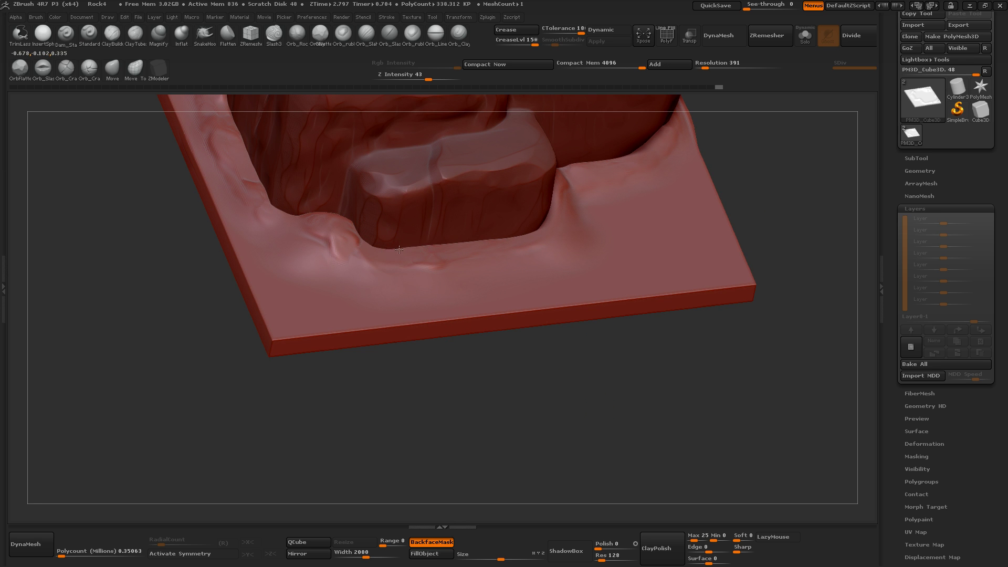
{"action": "left_click_drag", "start_coordinate": [399, 250], "coordinate": [496, 239]}
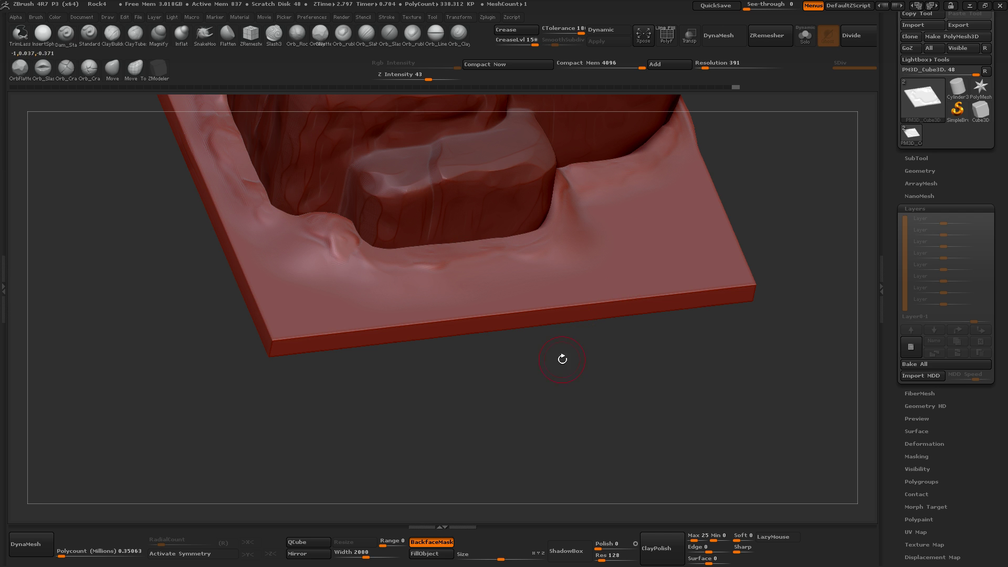
{"action": "left_click_drag", "start_coordinate": [562, 359], "coordinate": [527, 368]}
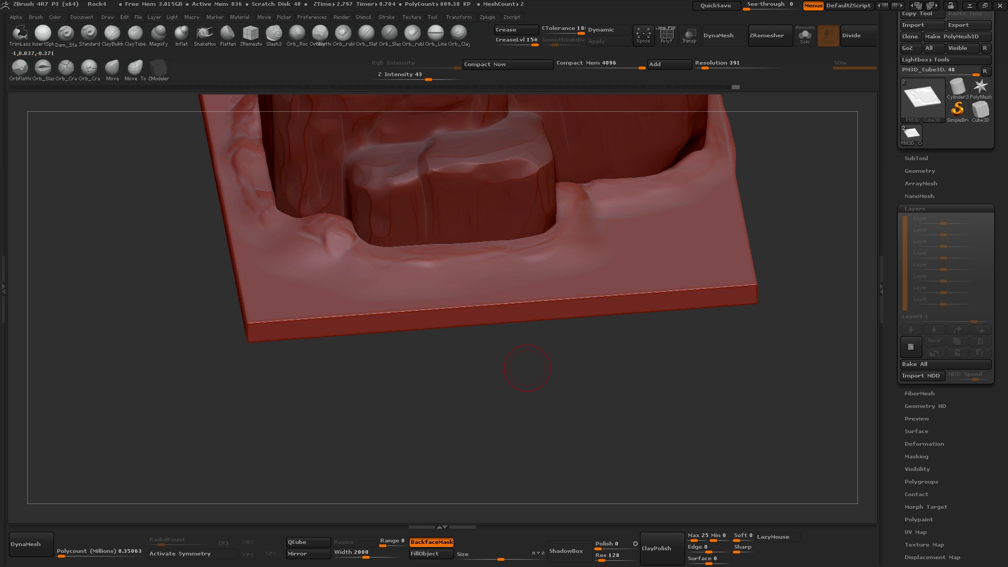